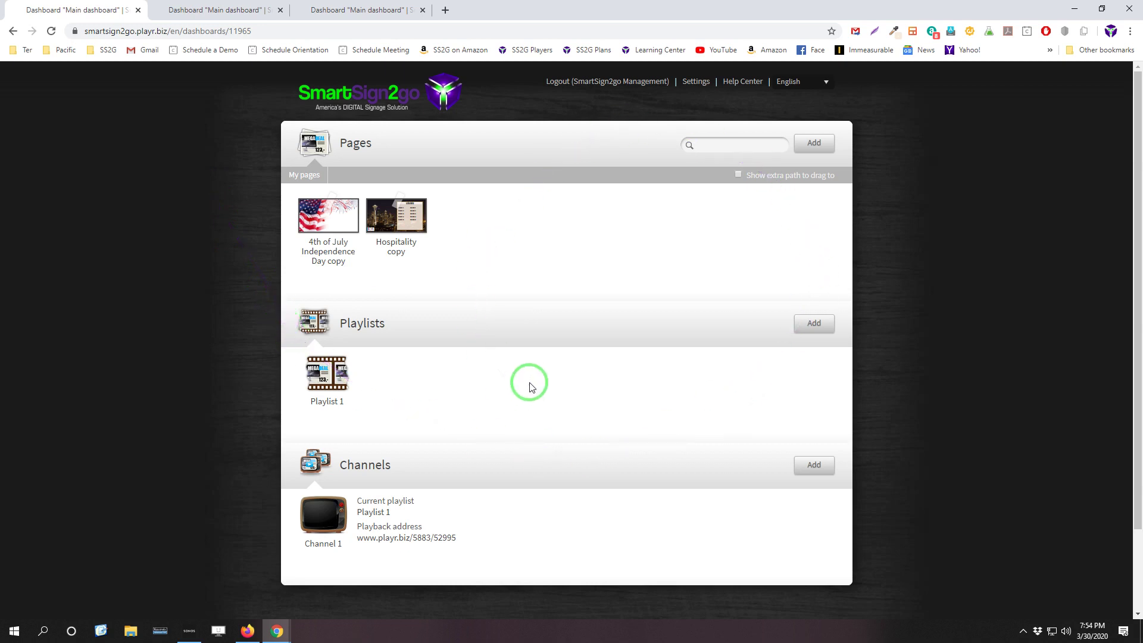
# Switch to the new responsive dashboard in the second browser tab.
pyautogui.click(217, 8)
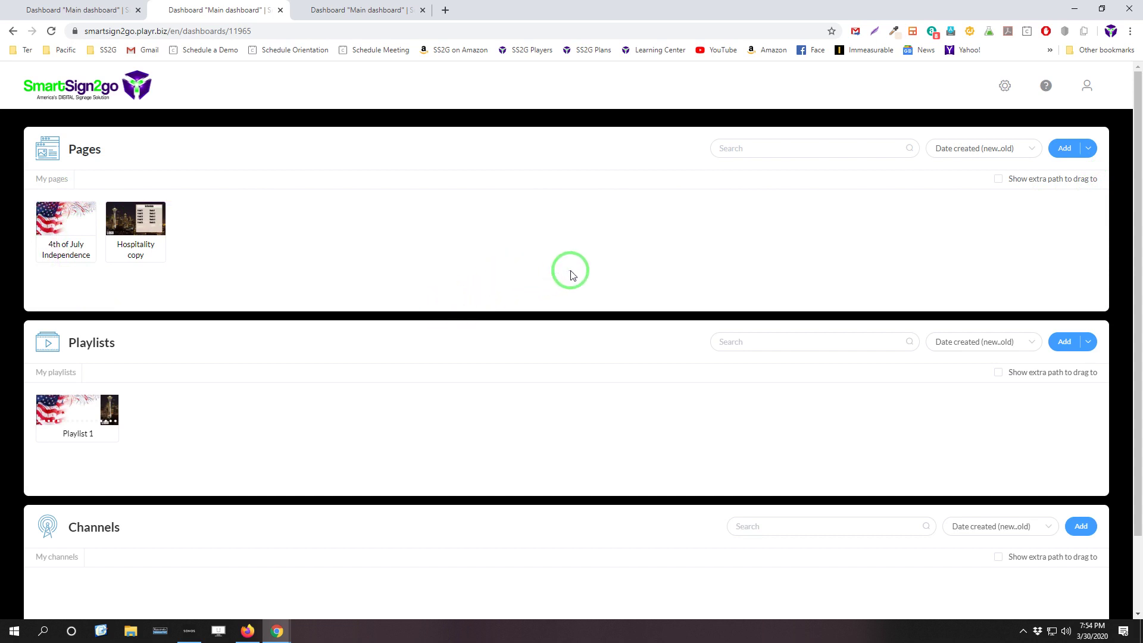
# Shrink the browser window, open and close the side navigation drawer, then maximize the window again.
pyautogui.click(1105, 13)
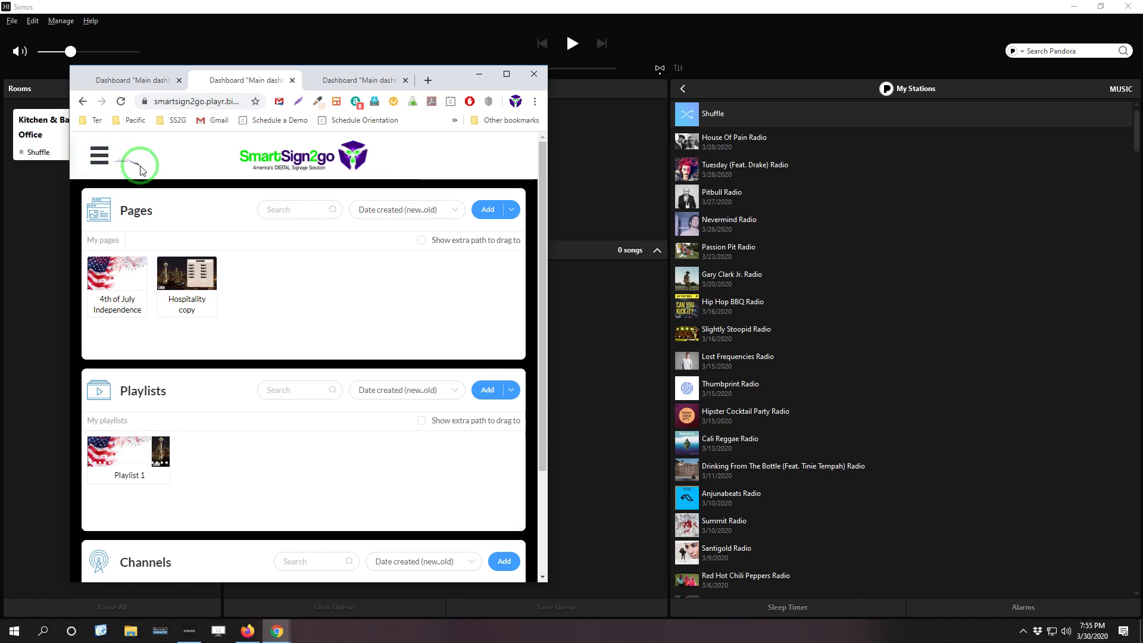
pyautogui.click(99, 156)
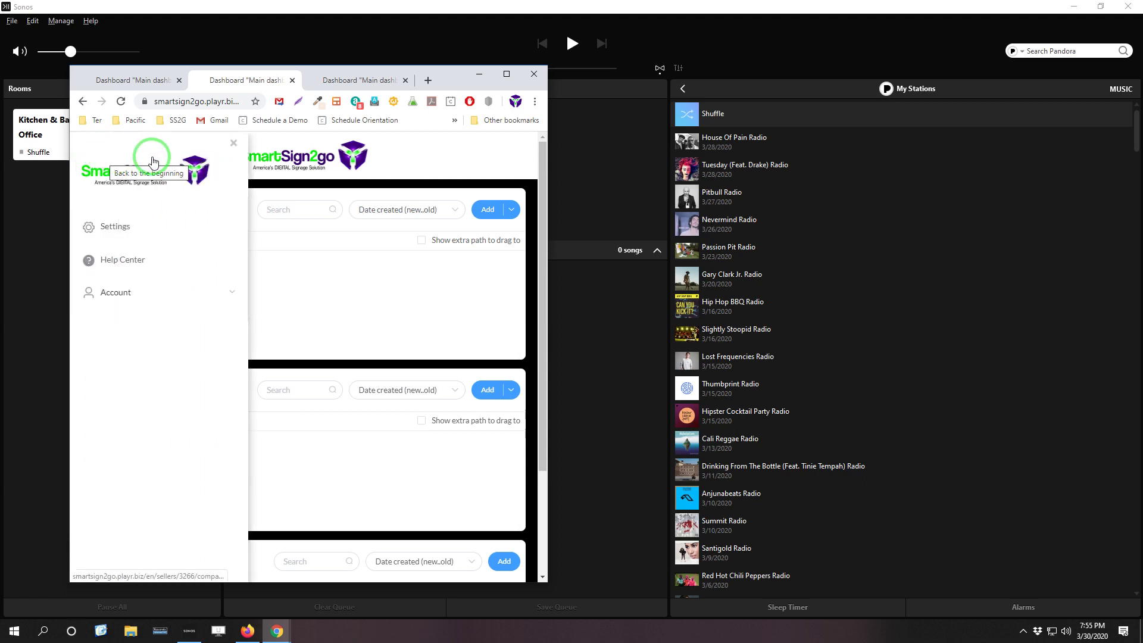
pyautogui.click(234, 145)
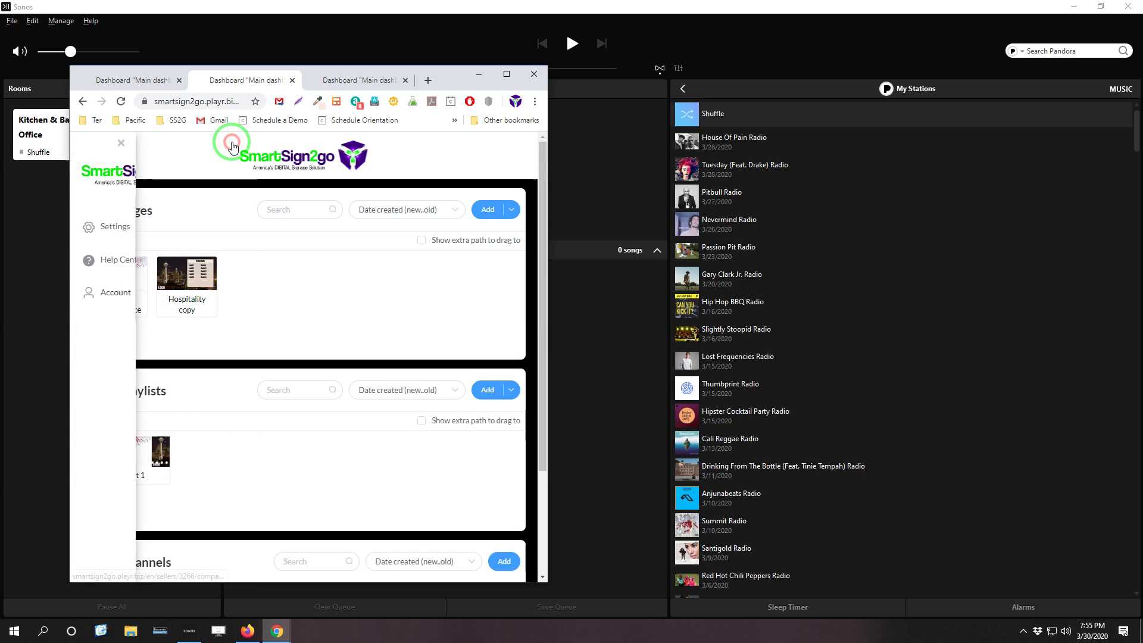
pyautogui.click(512, 75)
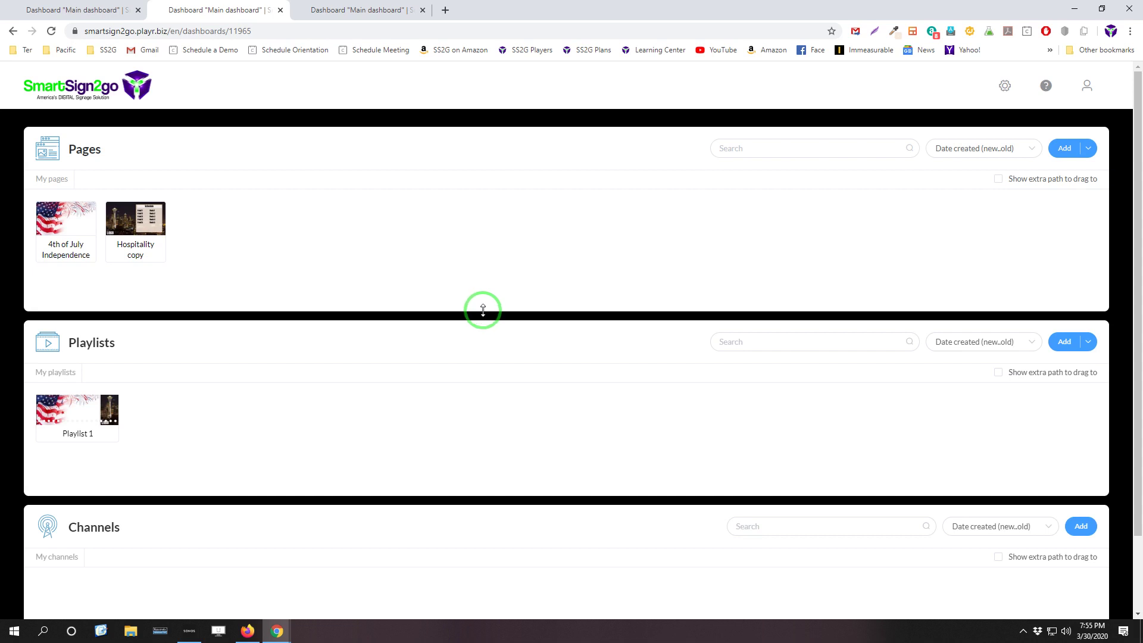
# Drag the Pages panel's bottom edge downward so the panel is taller.
pyautogui.moveTo(484, 310); pyautogui.dragTo(457, 339)
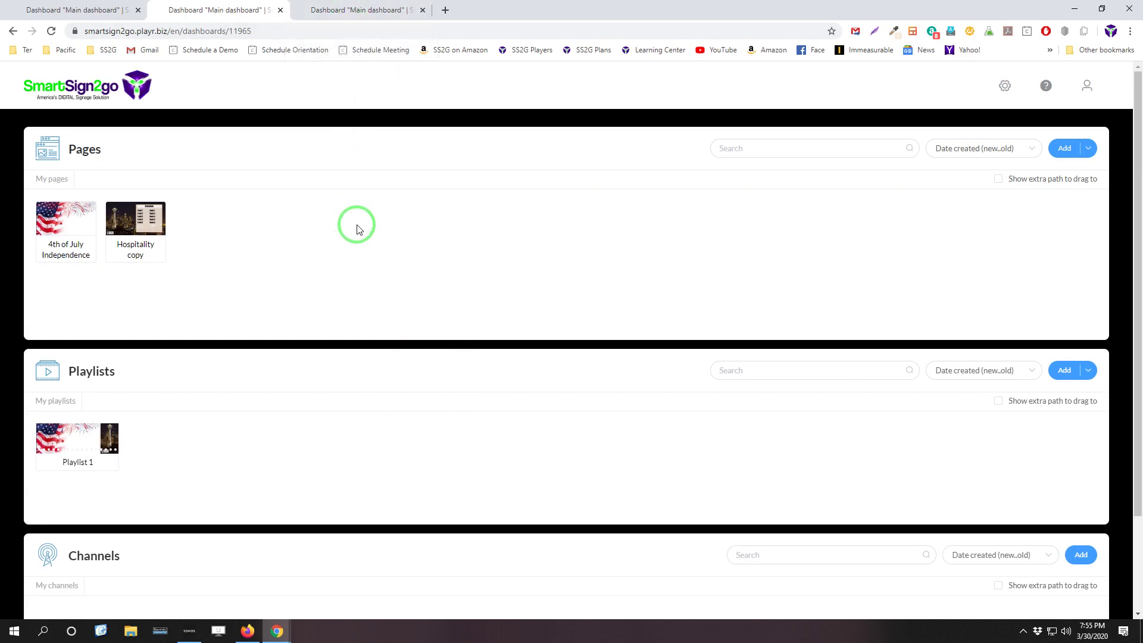
pyautogui.moveTo(357, 229)
pyautogui.mouseDown()
pyautogui.moveTo(516, 258)
pyautogui.moveTo(429, 227)
pyautogui.moveTo(452, 227)
pyautogui.moveTo(365, 18)
pyautogui.moveTo(514, 256)
pyautogui.moveTo(307, 281)
pyautogui.moveTo(302, 318)
pyautogui.mouseUp()
# On the third tab's dashboard, enlarge the Pages and Playlists panels to reveal more items.
pyautogui.click(351, 15)
pyautogui.scroll(1, 513, 256)
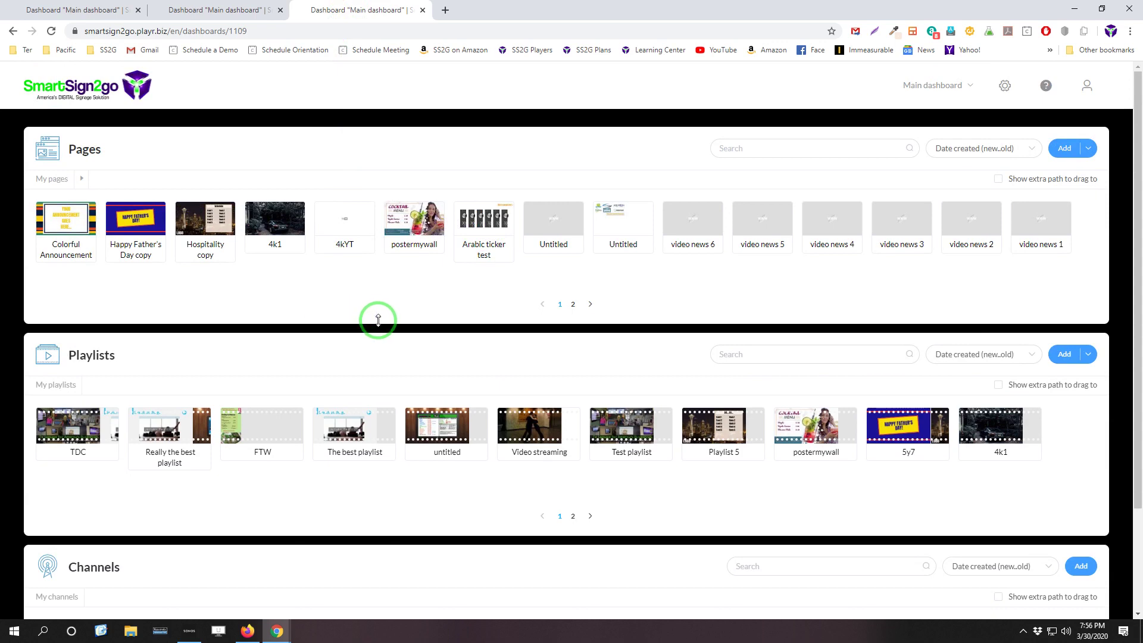
pyautogui.moveTo(379, 320)
pyautogui.mouseDown()
pyautogui.moveTo(379, 380)
pyautogui.moveTo(358, 474)
pyautogui.moveTo(359, 391)
pyautogui.moveTo(356, 477)
pyautogui.moveTo(401, 319)
pyautogui.mouseUp()
pyautogui.scroll(-2, 459, 408)
pyautogui.moveTo(464, 426)
pyautogui.mouseDown()
pyautogui.moveTo(465, 521)
pyautogui.moveTo(475, 415)
pyautogui.mouseUp()
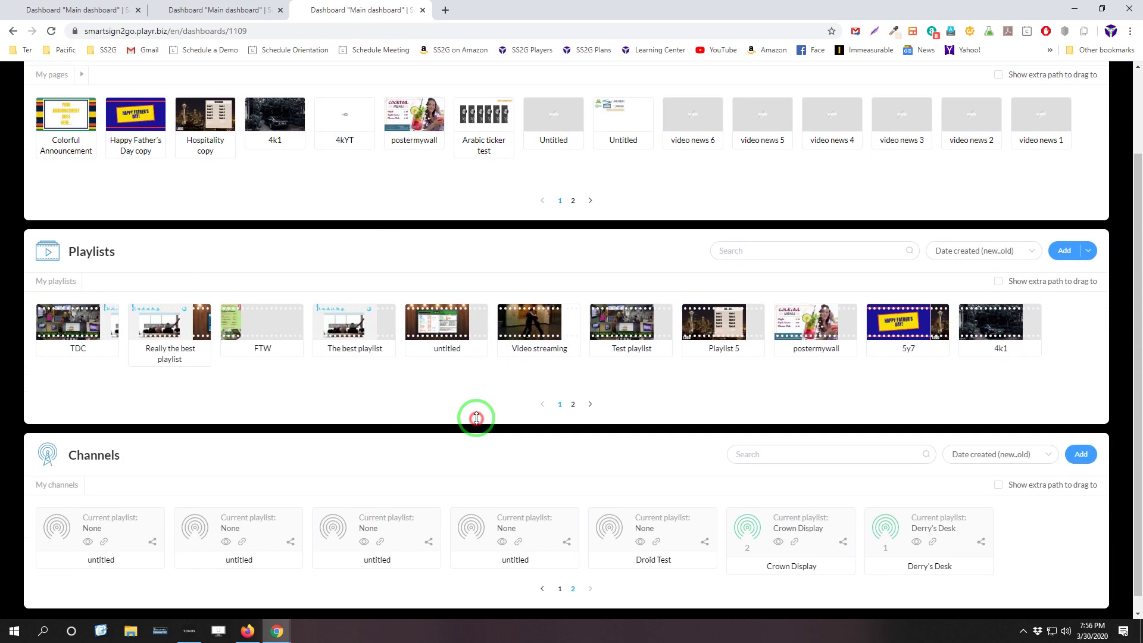
pyautogui.scroll(2, 548, 435)
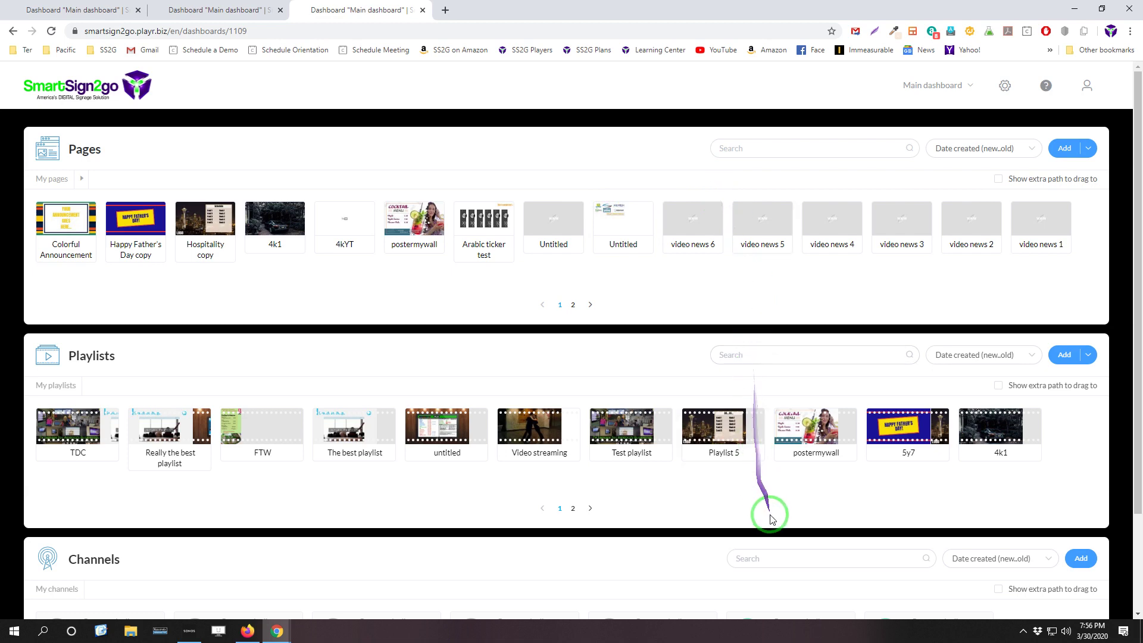
# Sort the Pages list by Date modified (new..old), then scroll down toward the Channels panel.
pyautogui.click(965, 155)
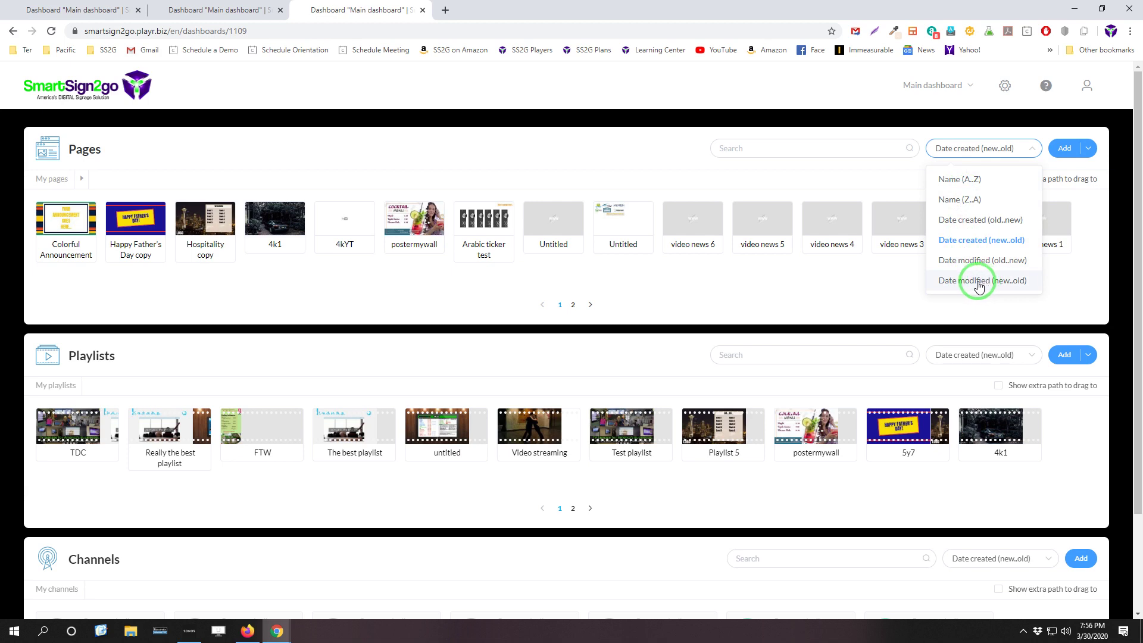
pyautogui.click(981, 281)
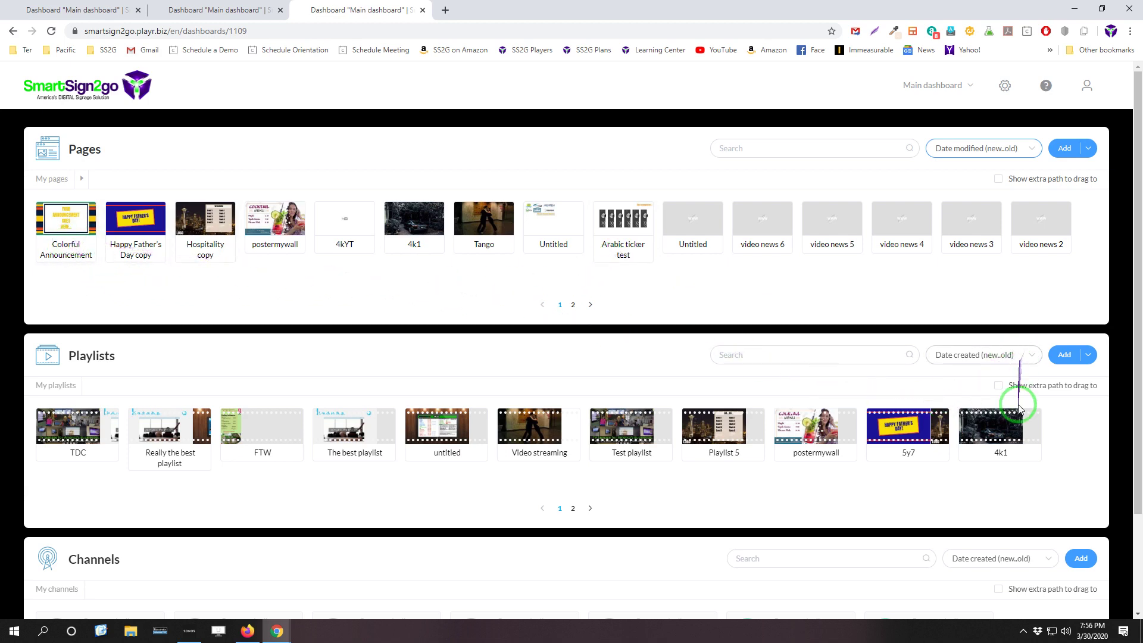
pyautogui.scroll(-1, 1020, 408)
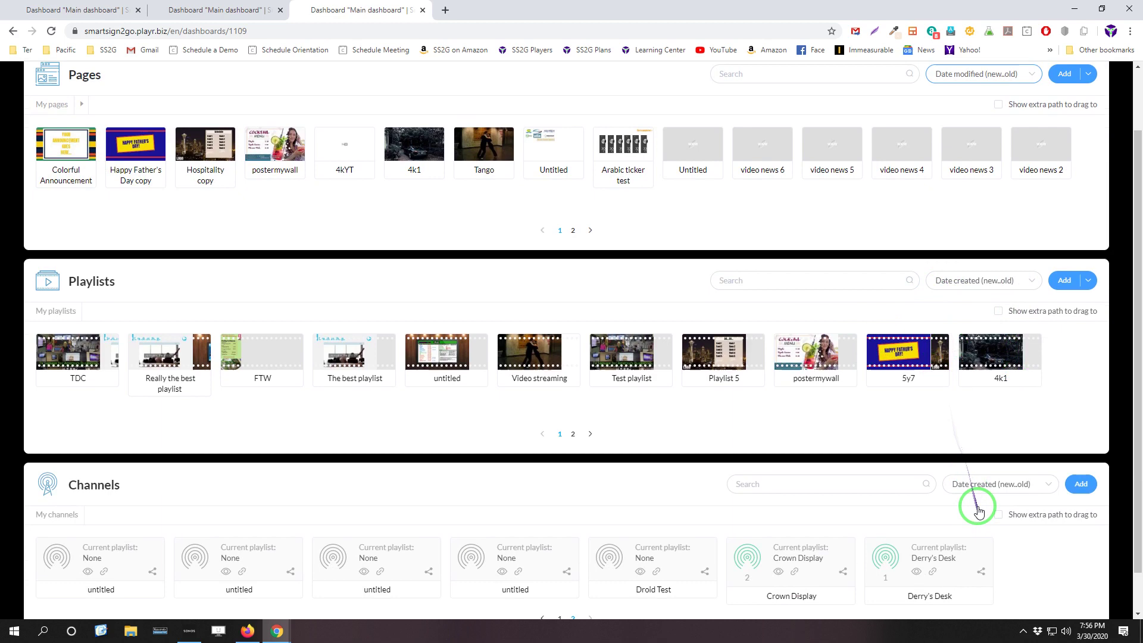
pyautogui.scroll(1, 842, 439)
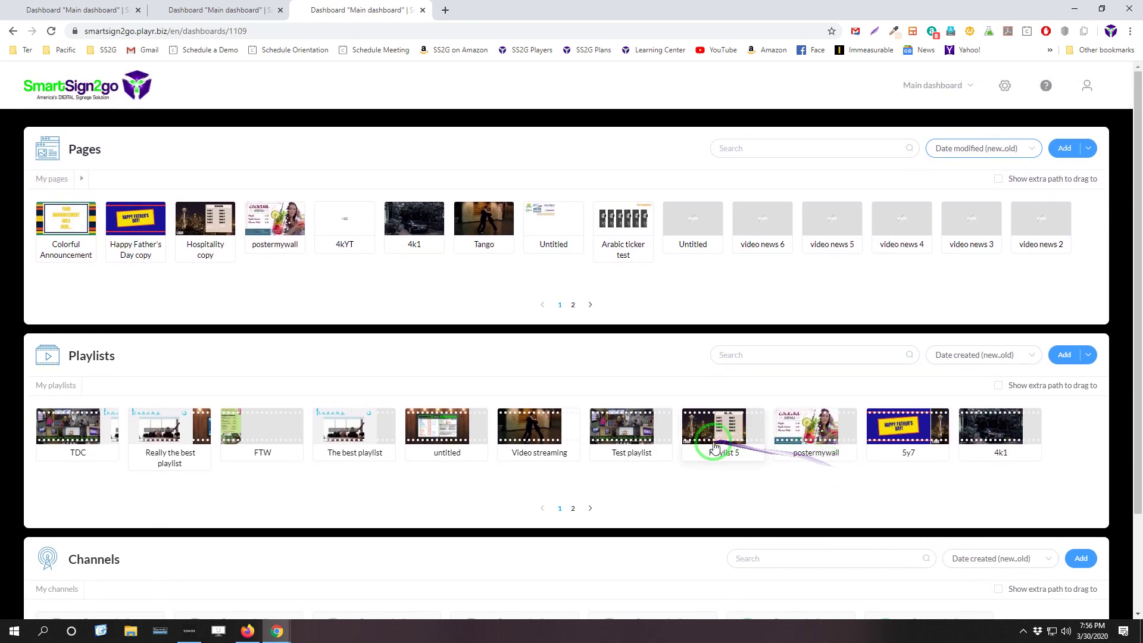
pyautogui.scroll(-1, 714, 467)
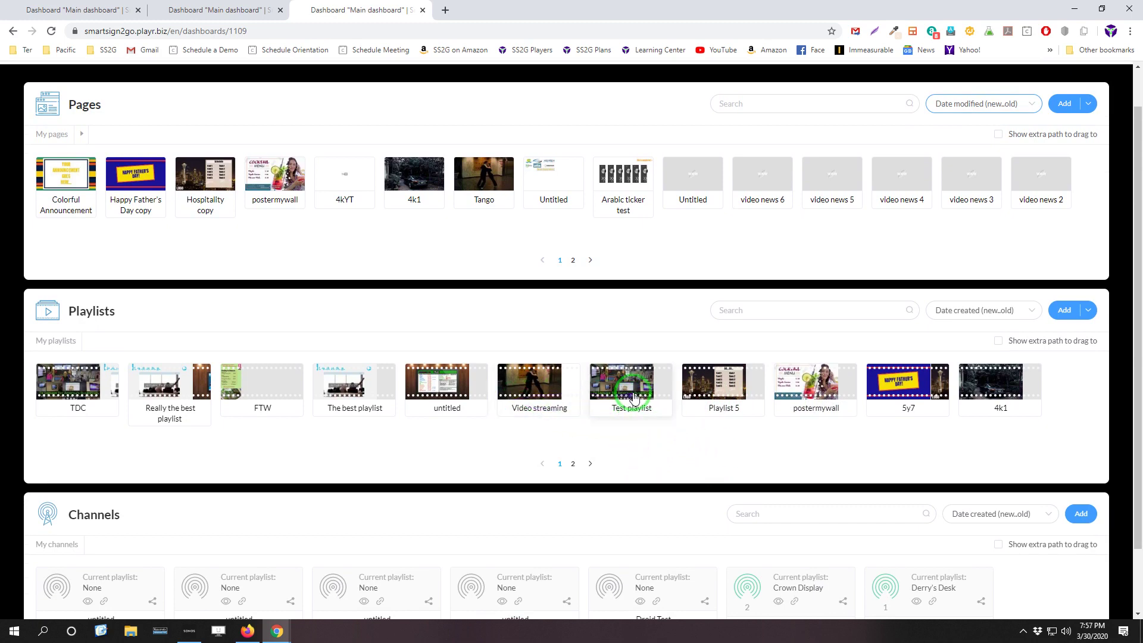
pyautogui.click(527, 389)
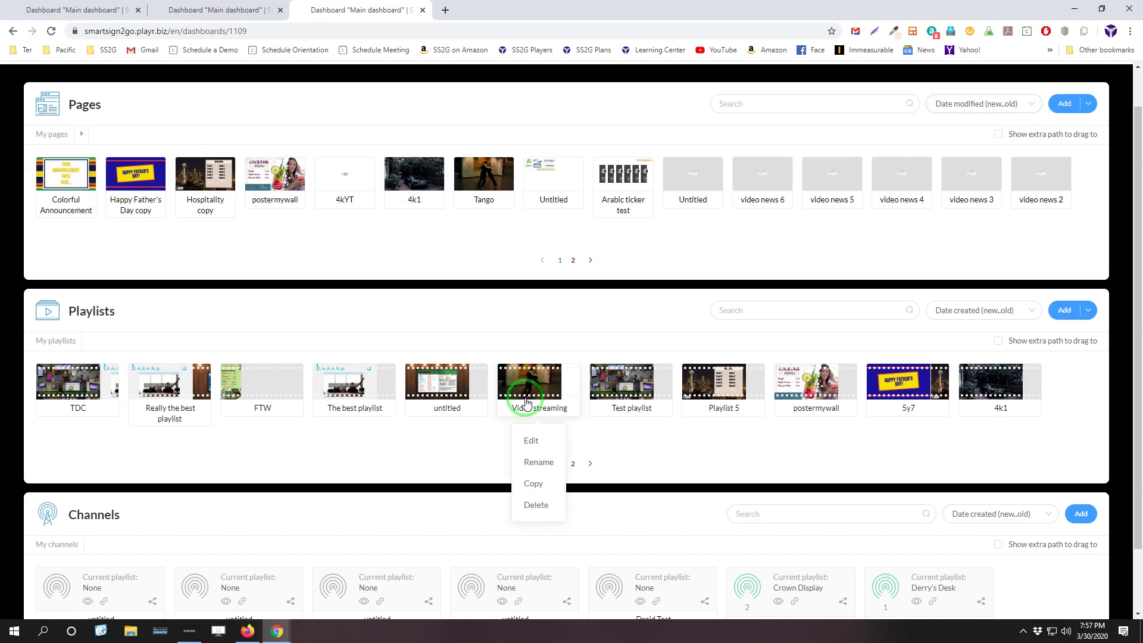
pyautogui.click(531, 440)
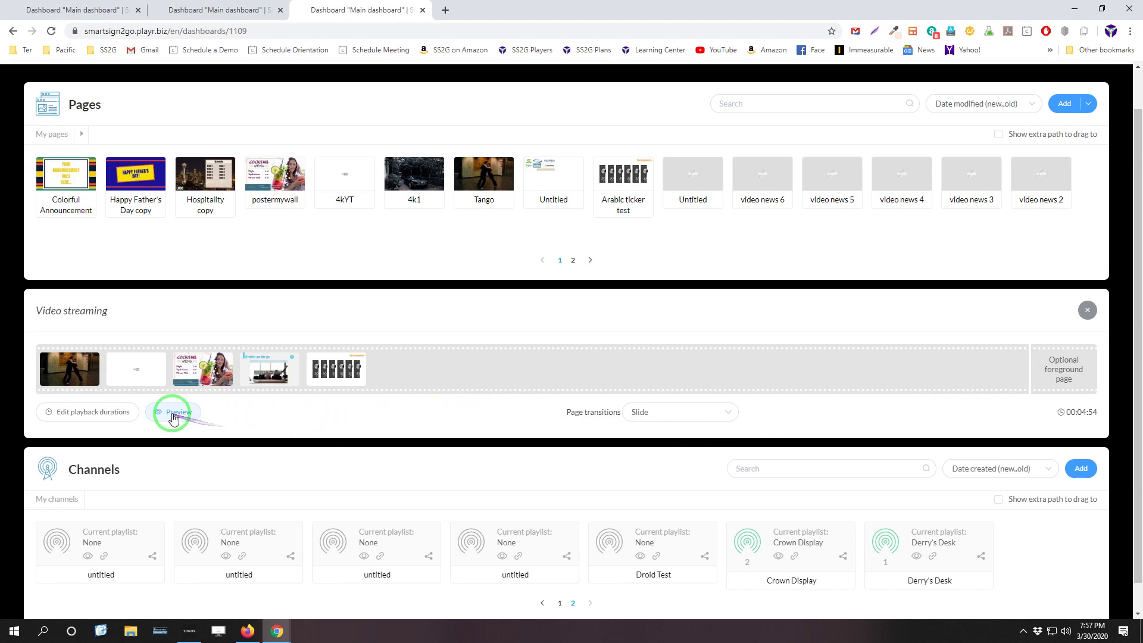
pyautogui.click(99, 416)
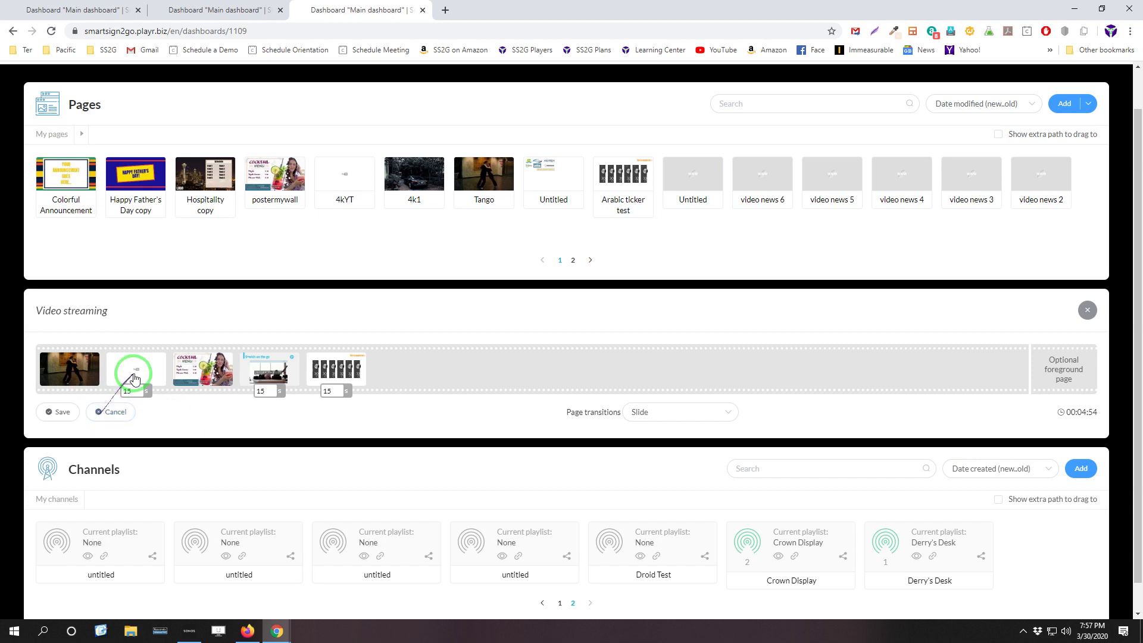
pyautogui.click(101, 413)
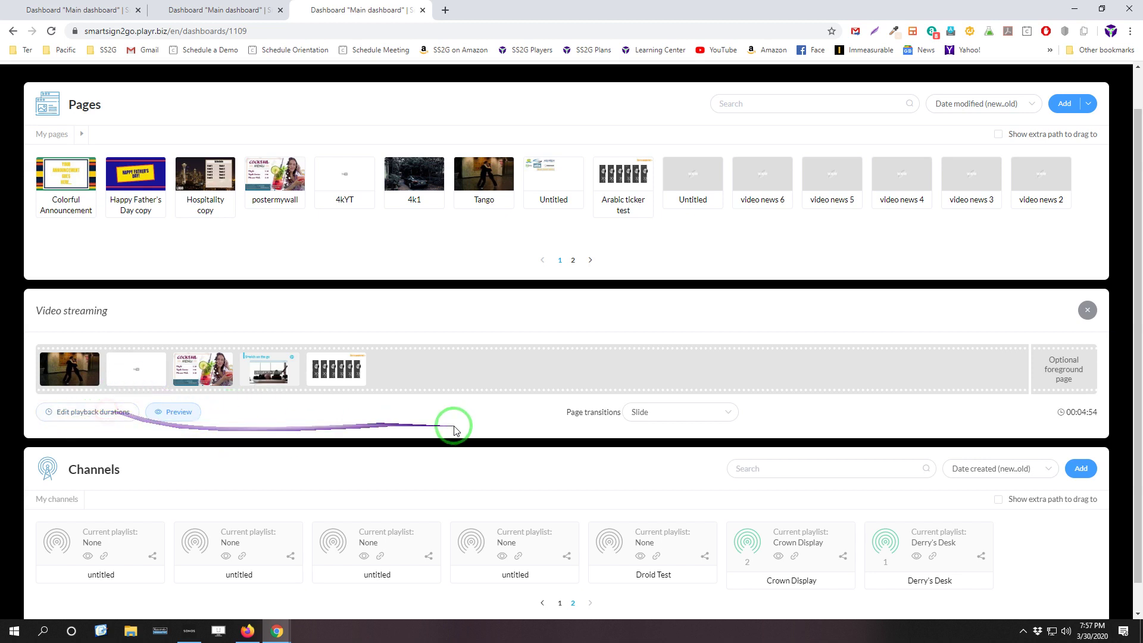
pyautogui.click(1088, 311)
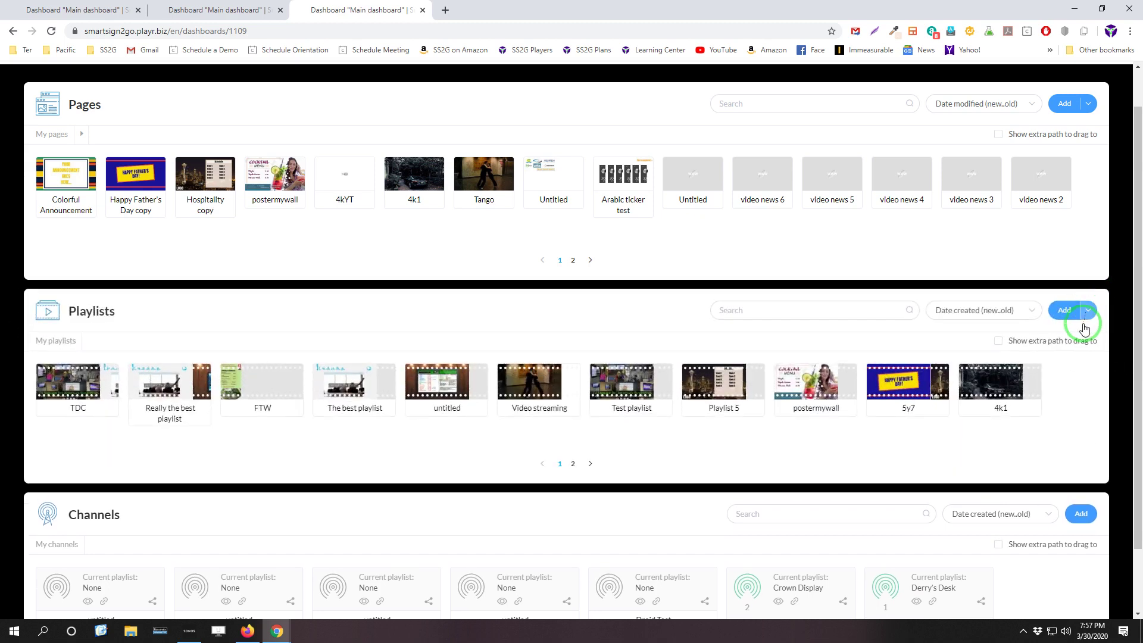
# Scroll to the Channels section, briefly check the classic dashboard, then return to the third tab.
pyautogui.scroll(-2, 748, 434)
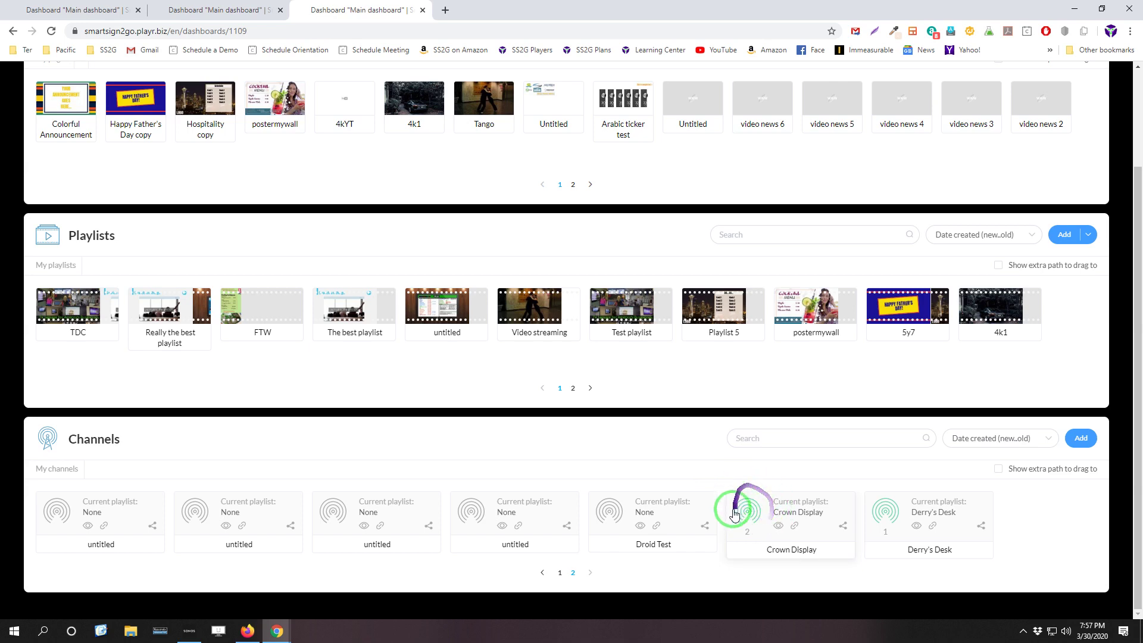
pyautogui.click(62, 10)
pyautogui.click(314, 376)
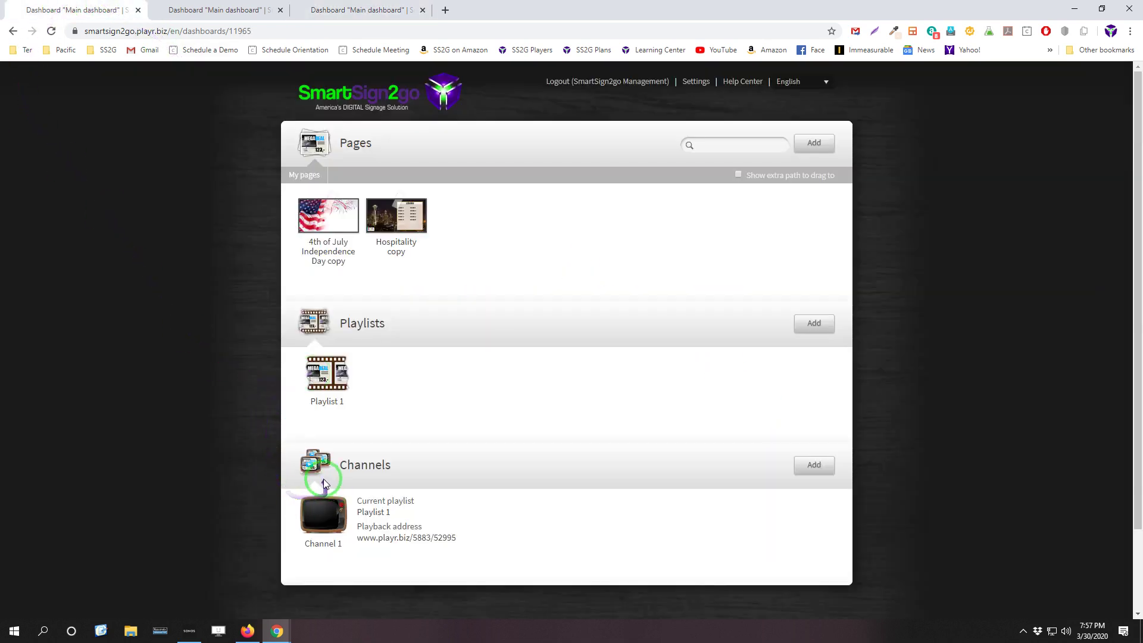
pyautogui.moveTo(340, 515)
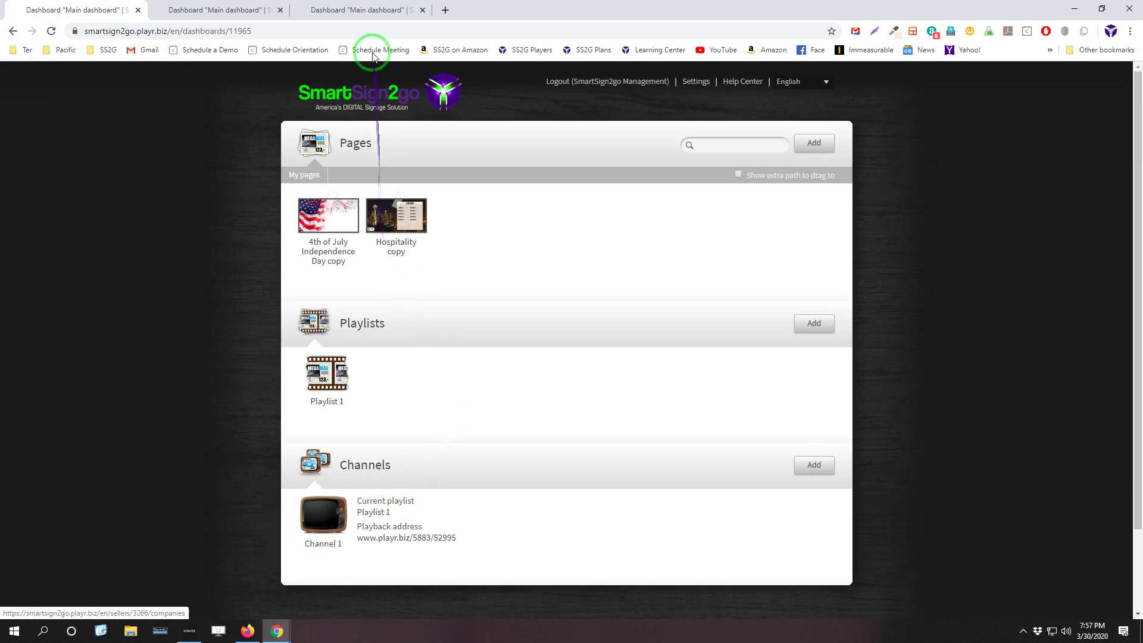
pyautogui.click(411, 10)
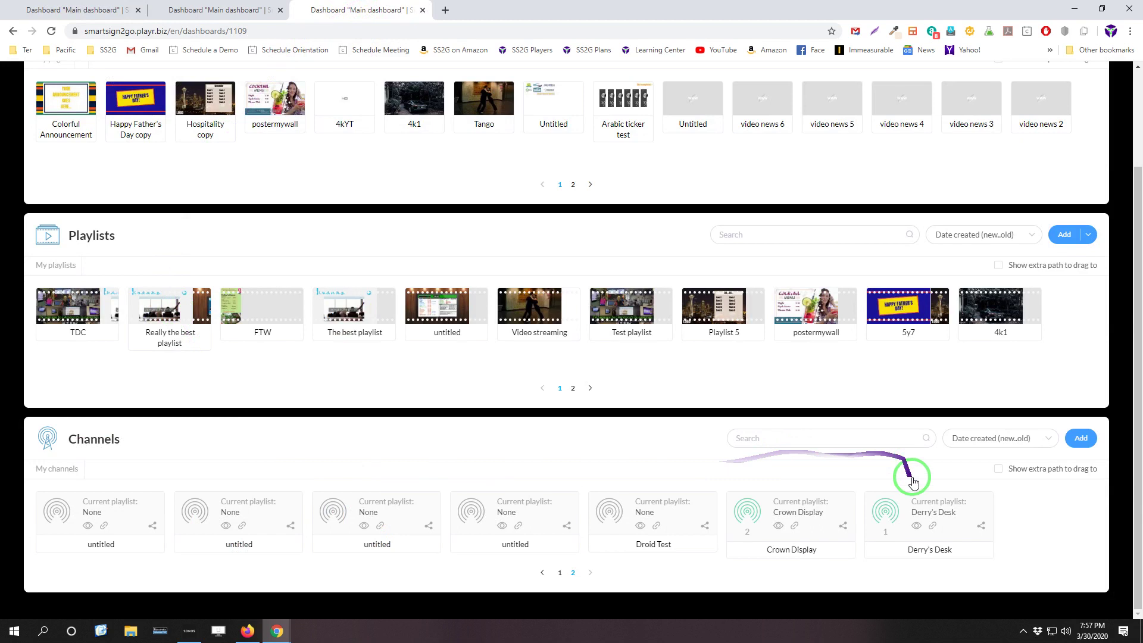
pyautogui.moveTo(888, 524)
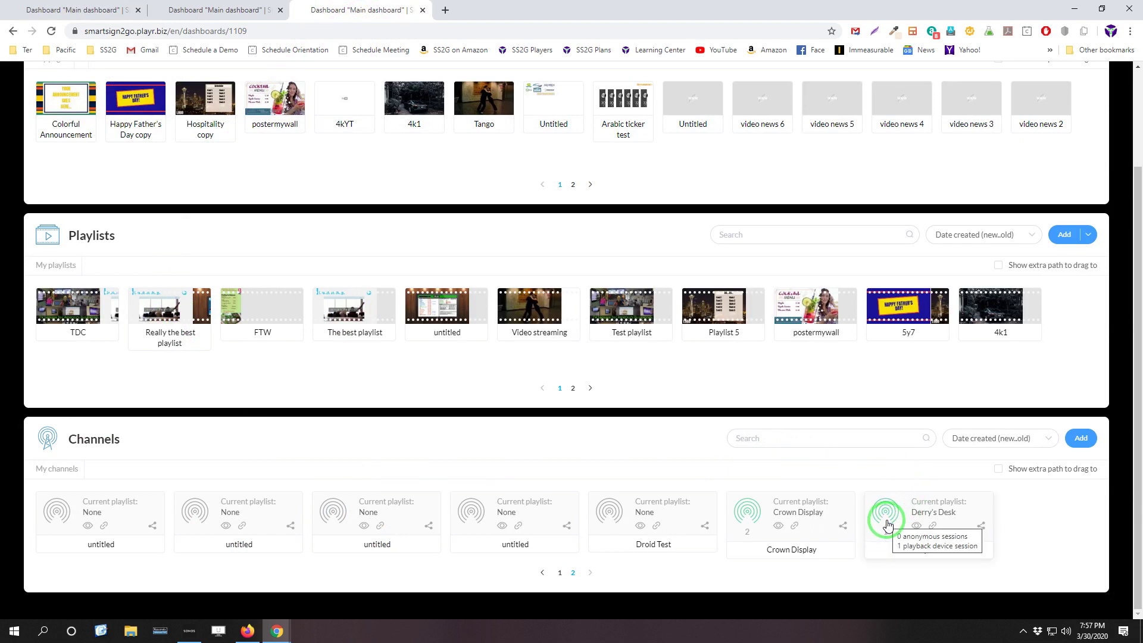
pyautogui.click(933, 527)
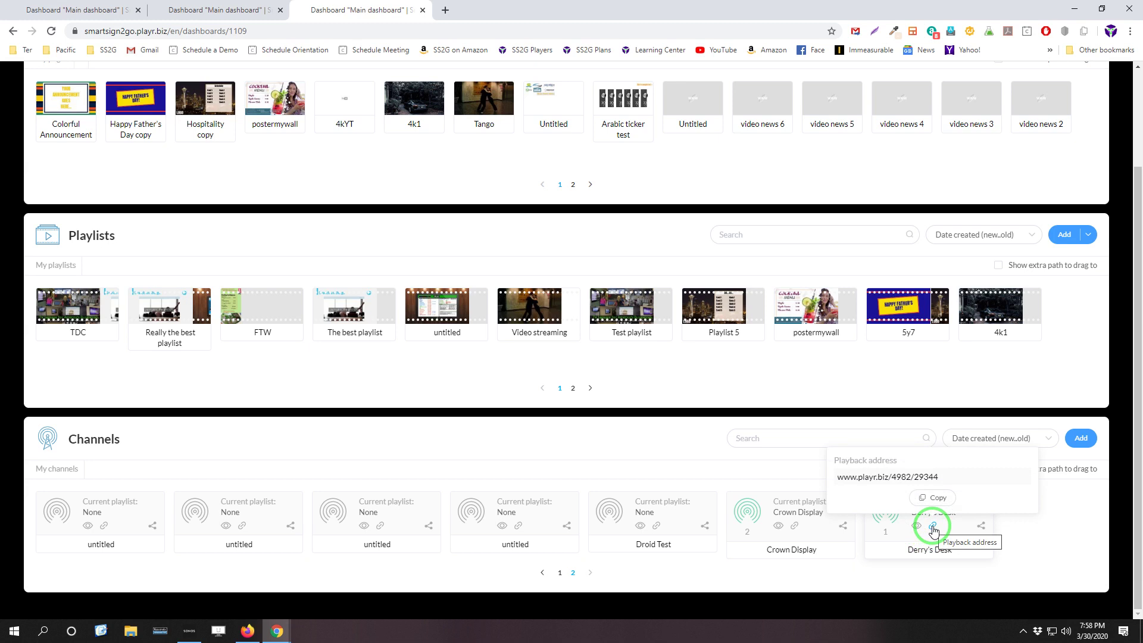
pyautogui.click(934, 530)
pyautogui.click(934, 529)
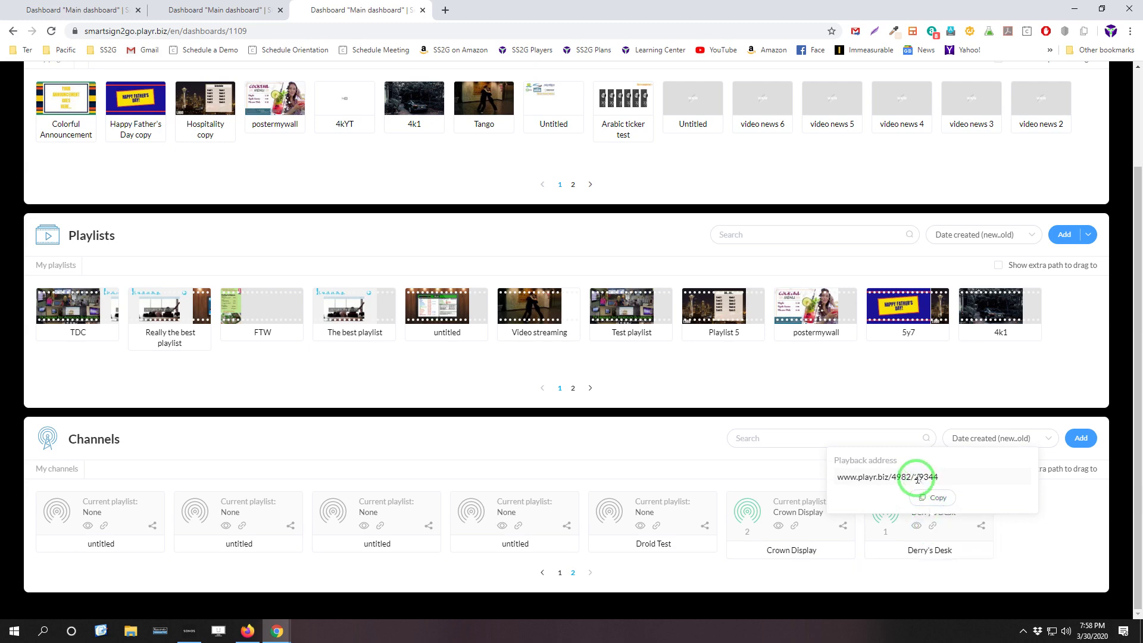
pyautogui.moveTo(945, 475); pyautogui.dragTo(855, 483)
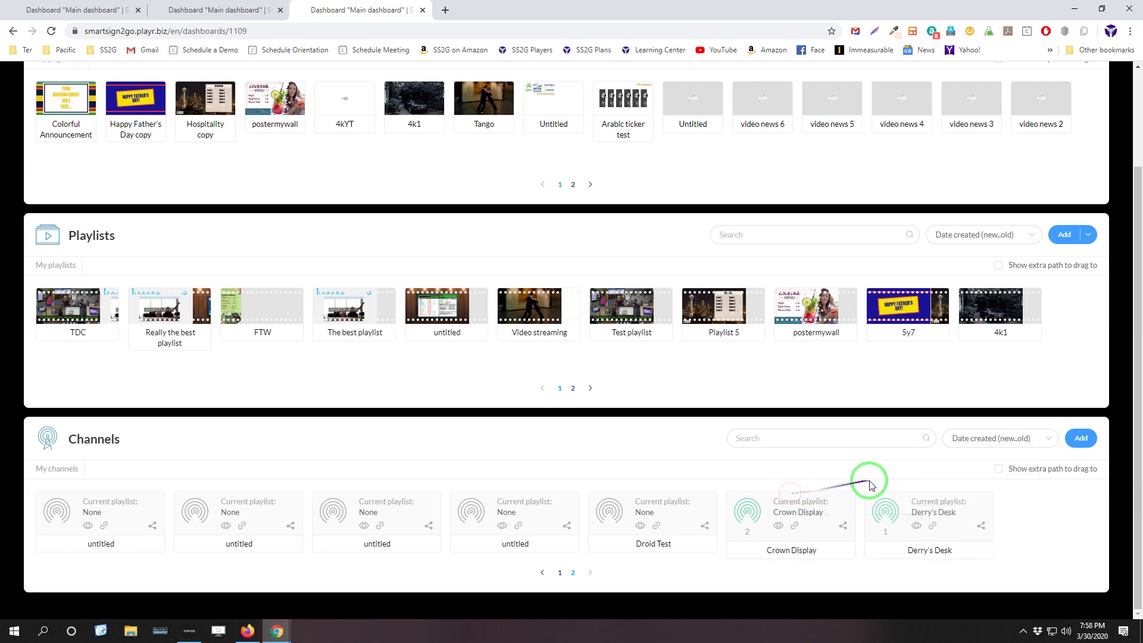
# Show and copy Derry's Desk's shareable playback address, then dismiss the popup.
pyautogui.click(980, 528)
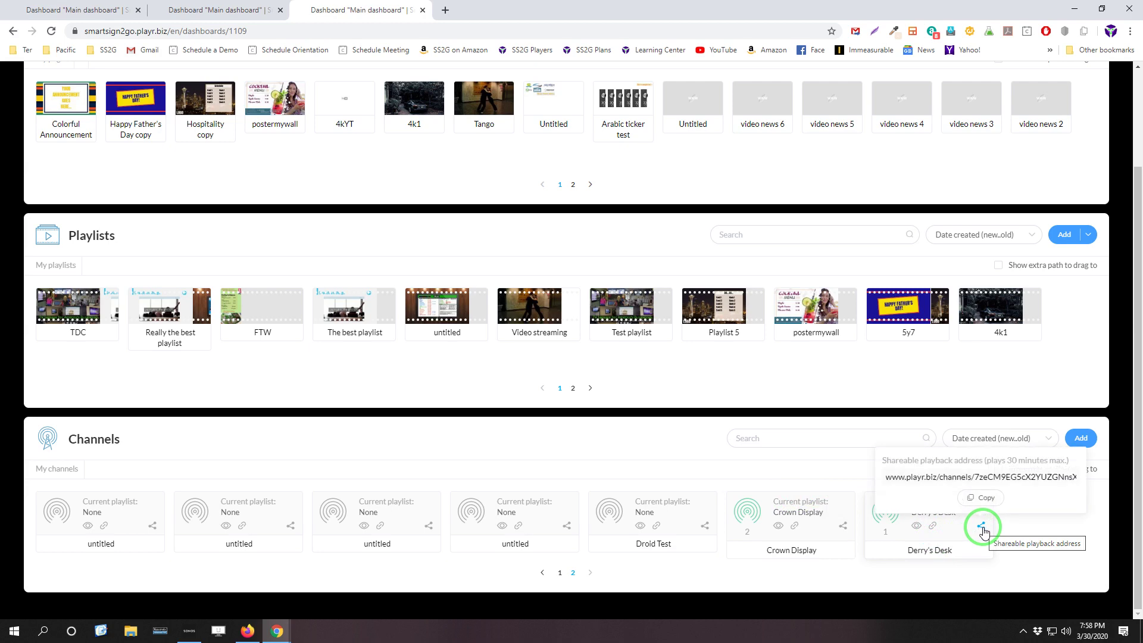
pyautogui.click(982, 529)
pyautogui.click(982, 529)
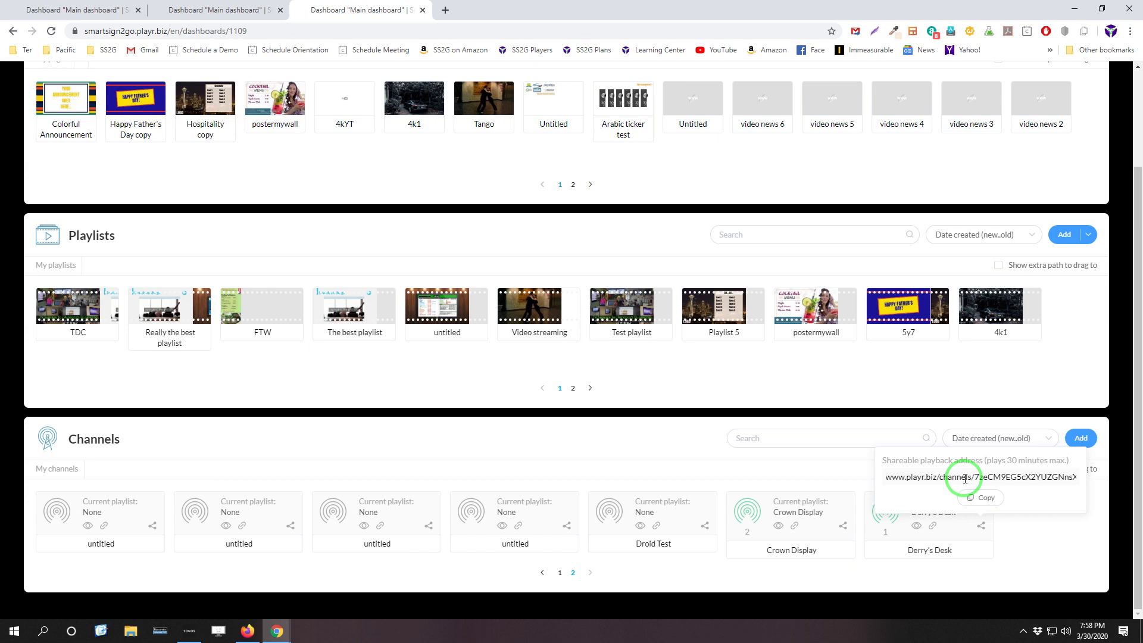
pyautogui.click(987, 503)
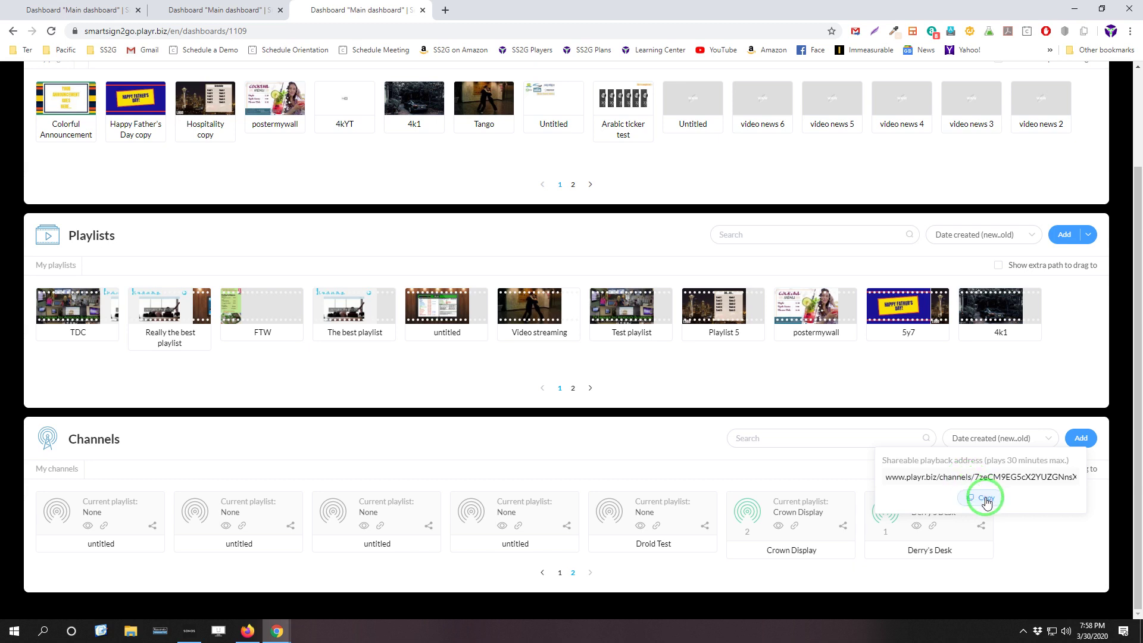
pyautogui.moveTo(946, 476); pyautogui.dragTo(962, 473)
pyautogui.click(946, 503)
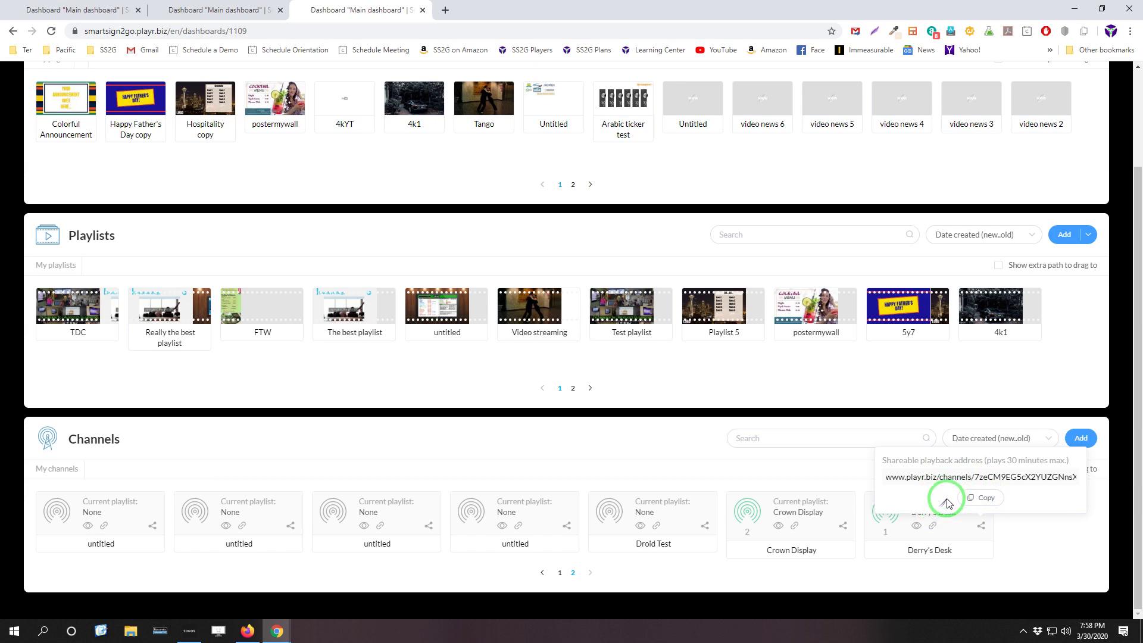
pyautogui.click(1049, 548)
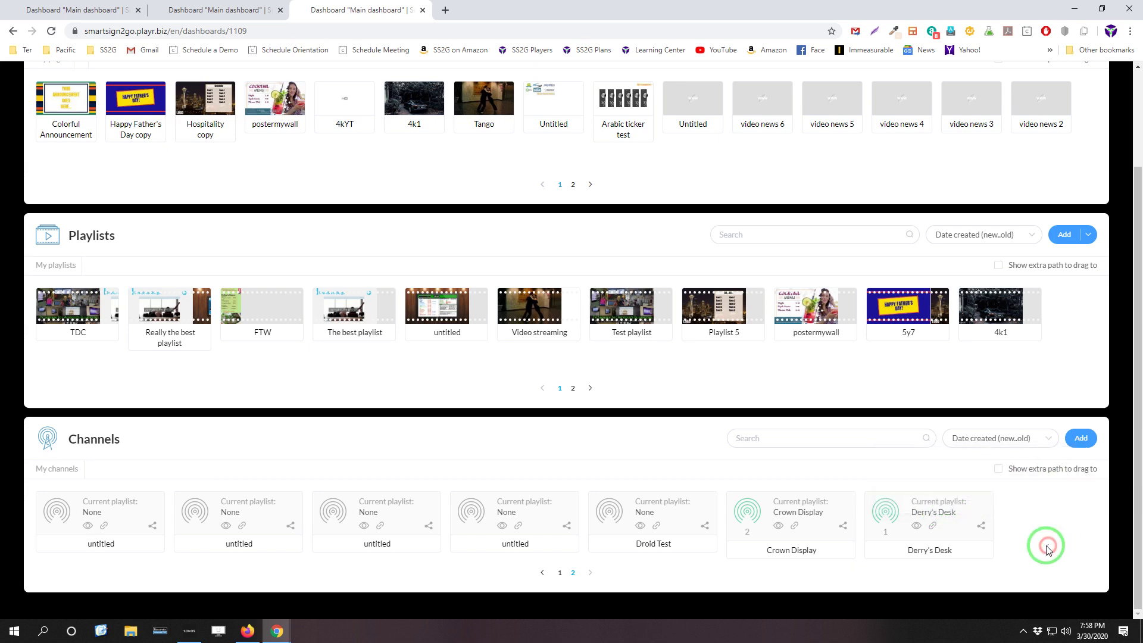
# Edit Derry's Desk's schedule row to play Incidentally and save it.
pyautogui.click(953, 532)
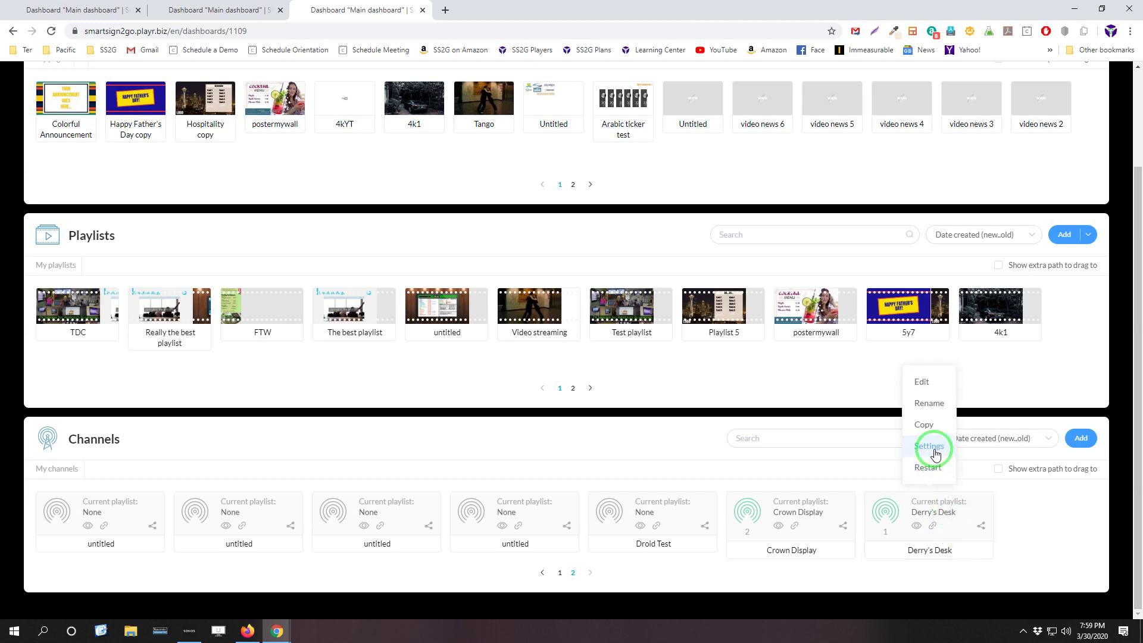
pyautogui.click(923, 381)
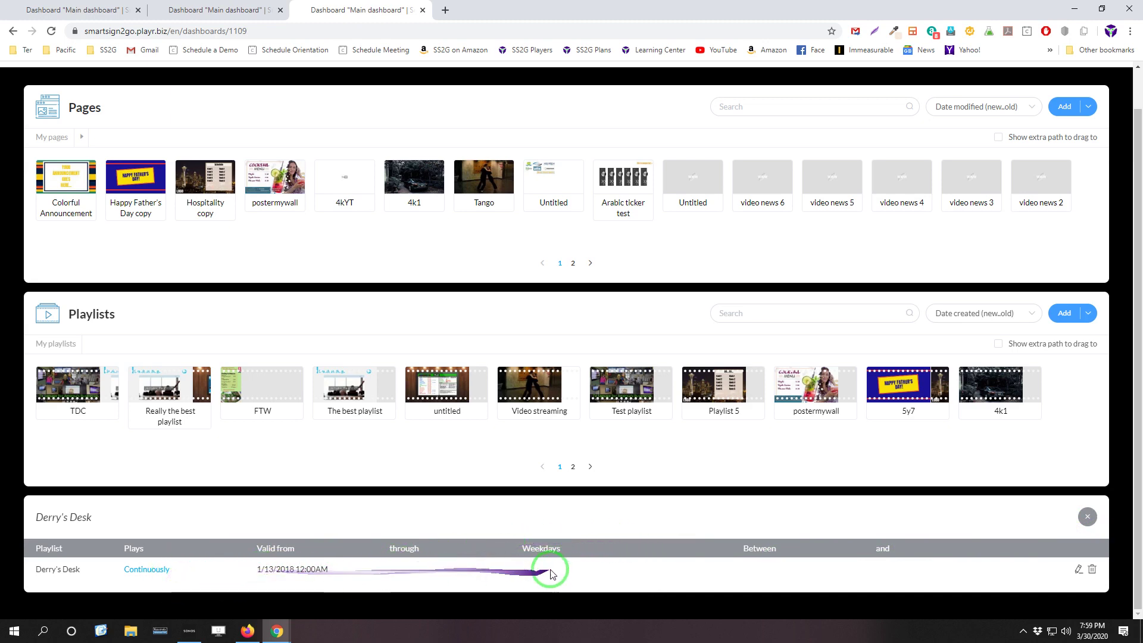
pyautogui.click(1079, 569)
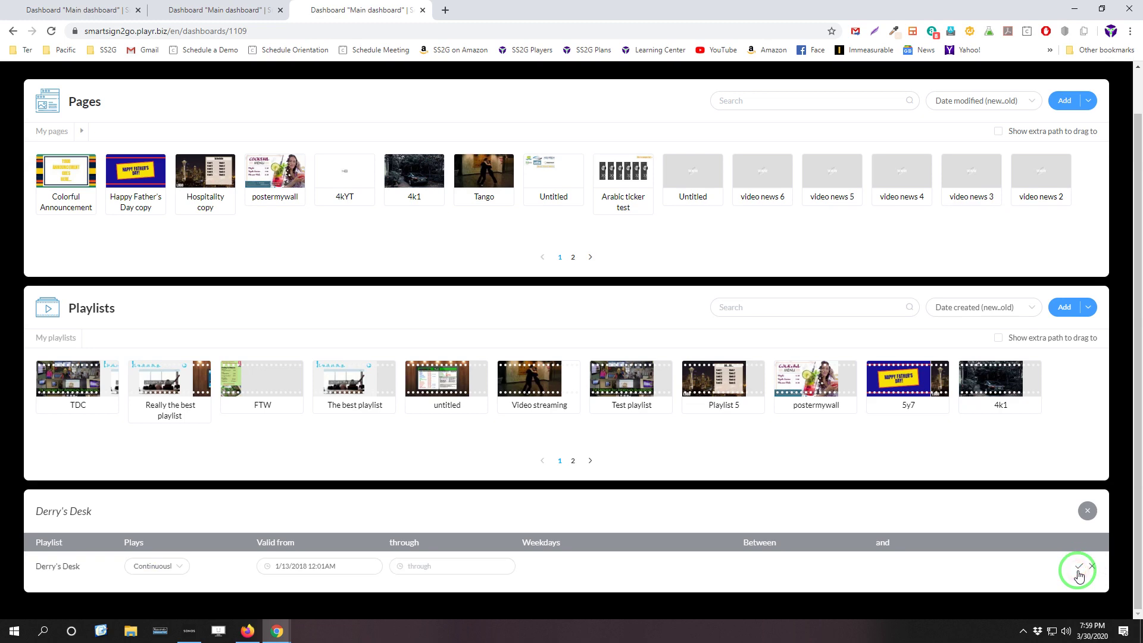
pyautogui.click(136, 571)
pyautogui.click(158, 536)
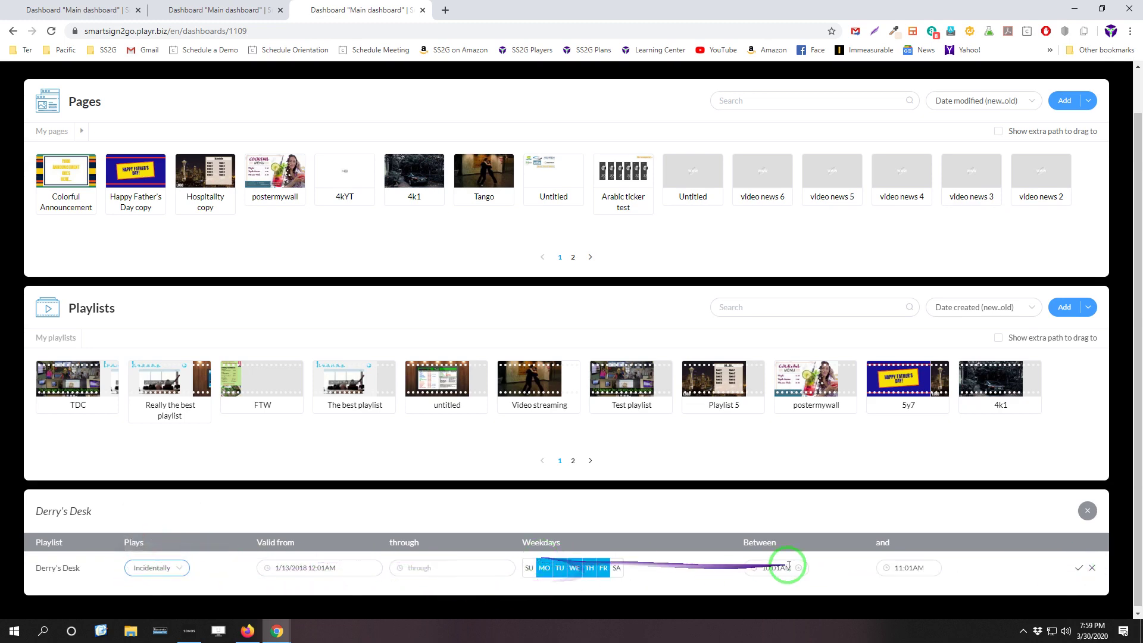
pyautogui.click(1079, 569)
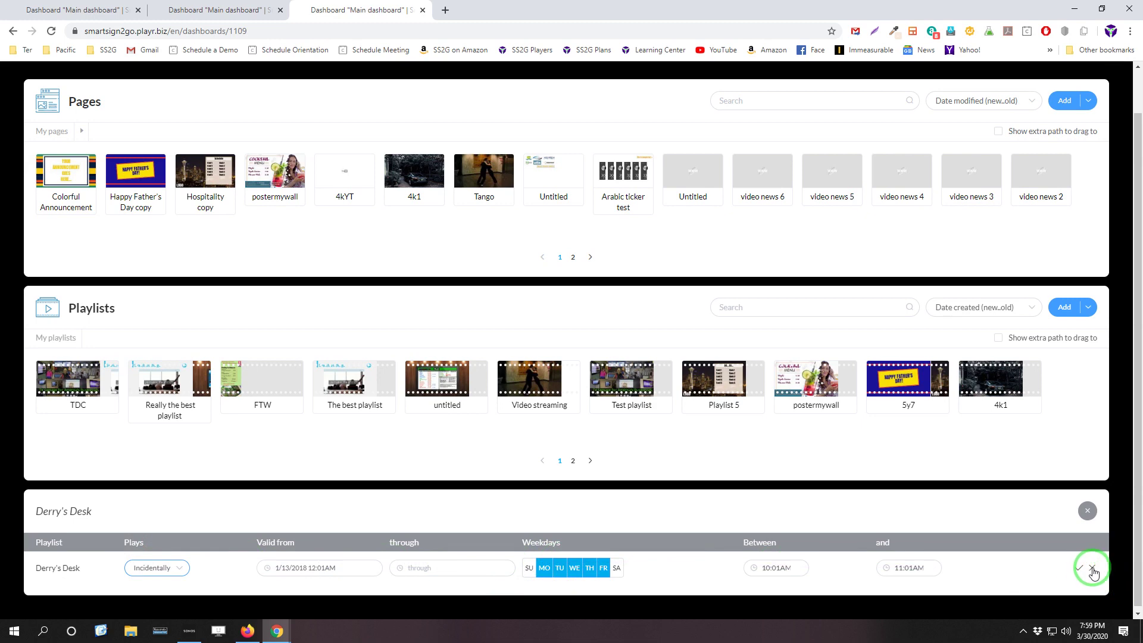
pyautogui.click(1087, 516)
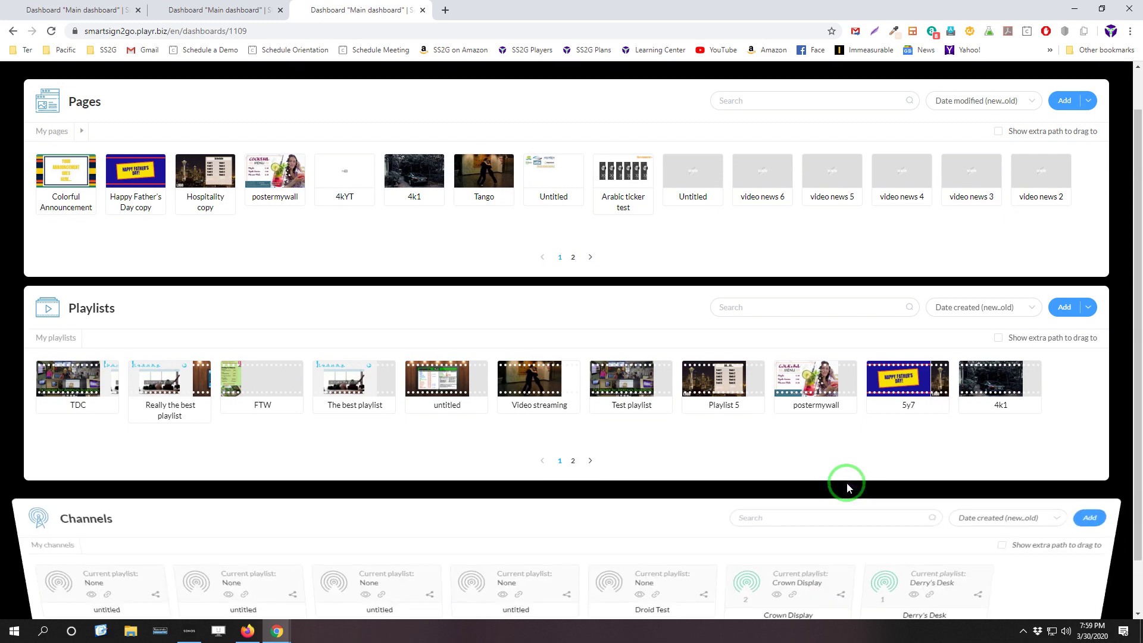
pyautogui.scroll(-1, 884, 478)
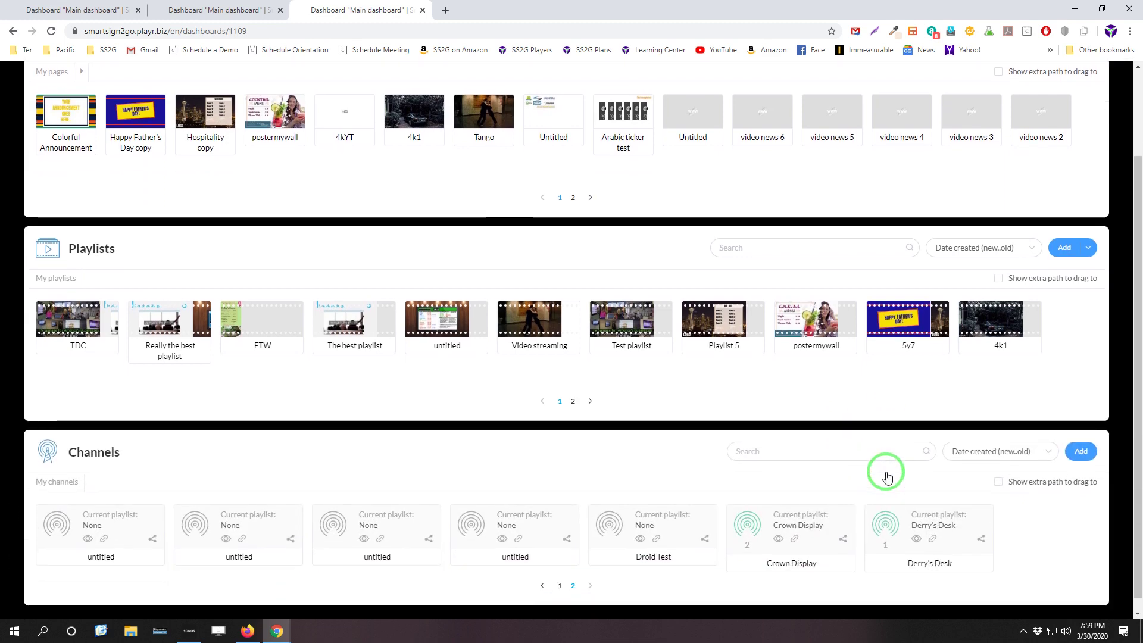
pyautogui.scroll(-1, 887, 476)
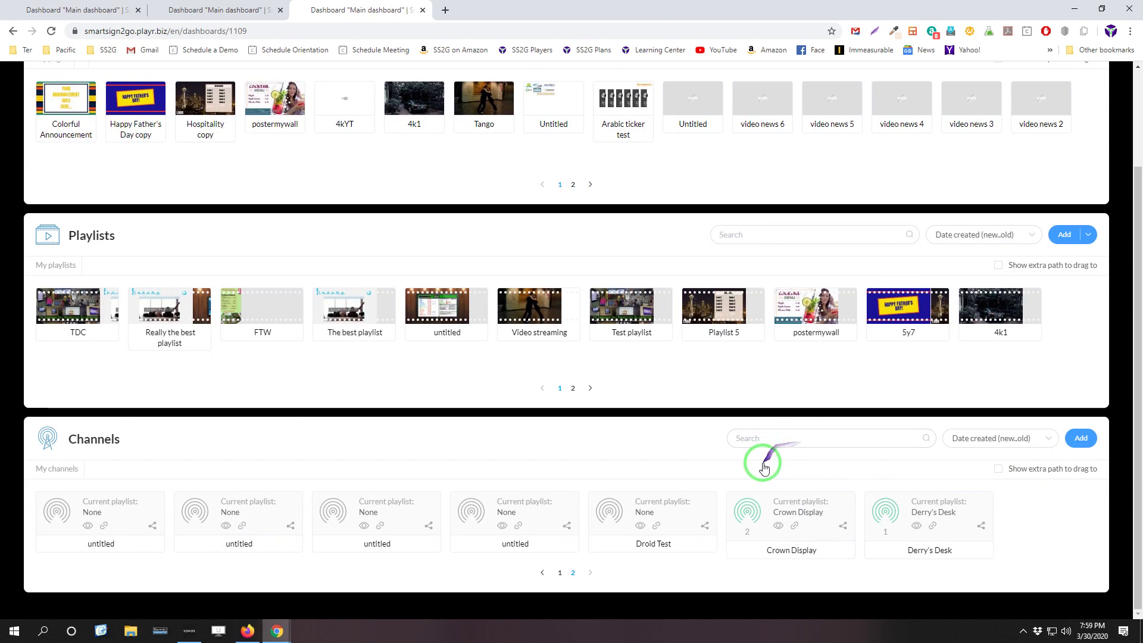
pyautogui.moveTo(745, 519)
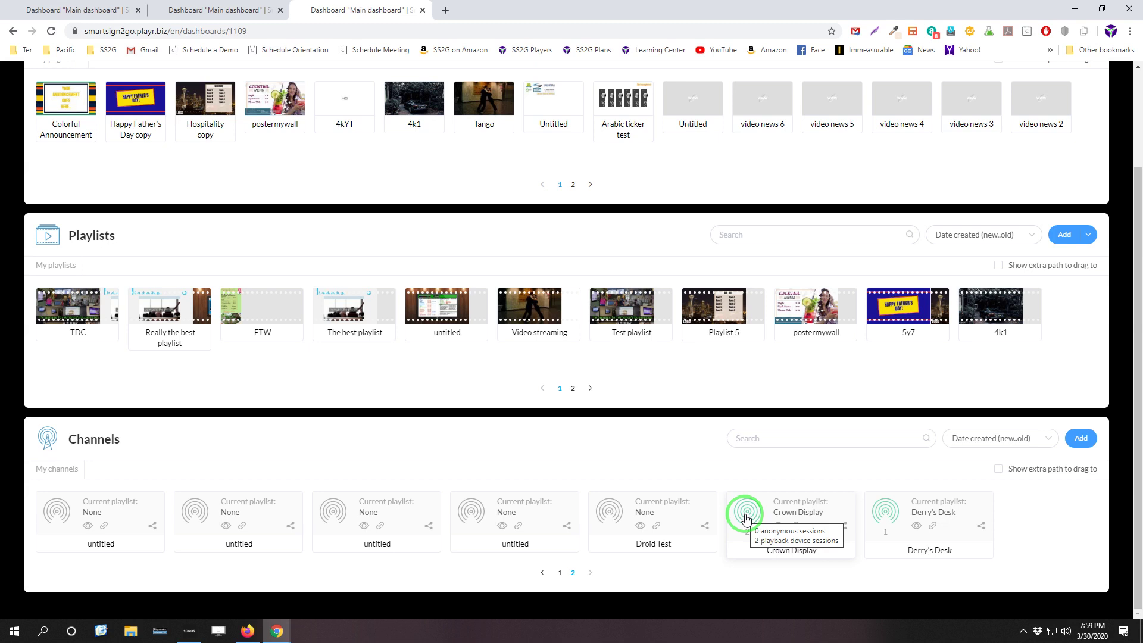
pyautogui.moveTo(884, 513)
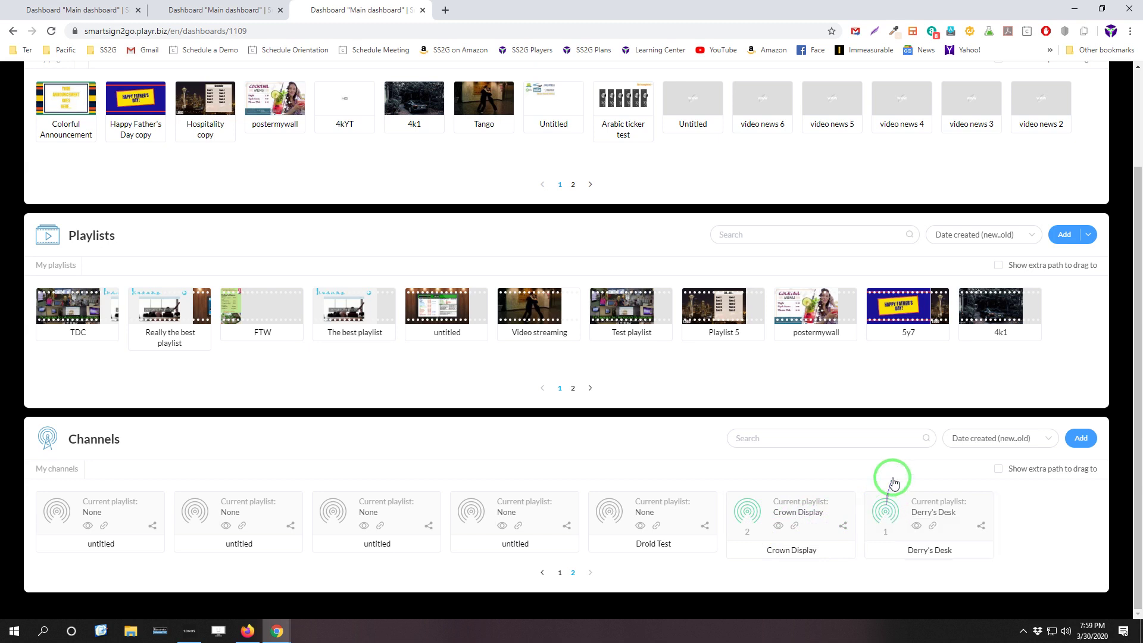
pyautogui.scroll(2, 889, 477)
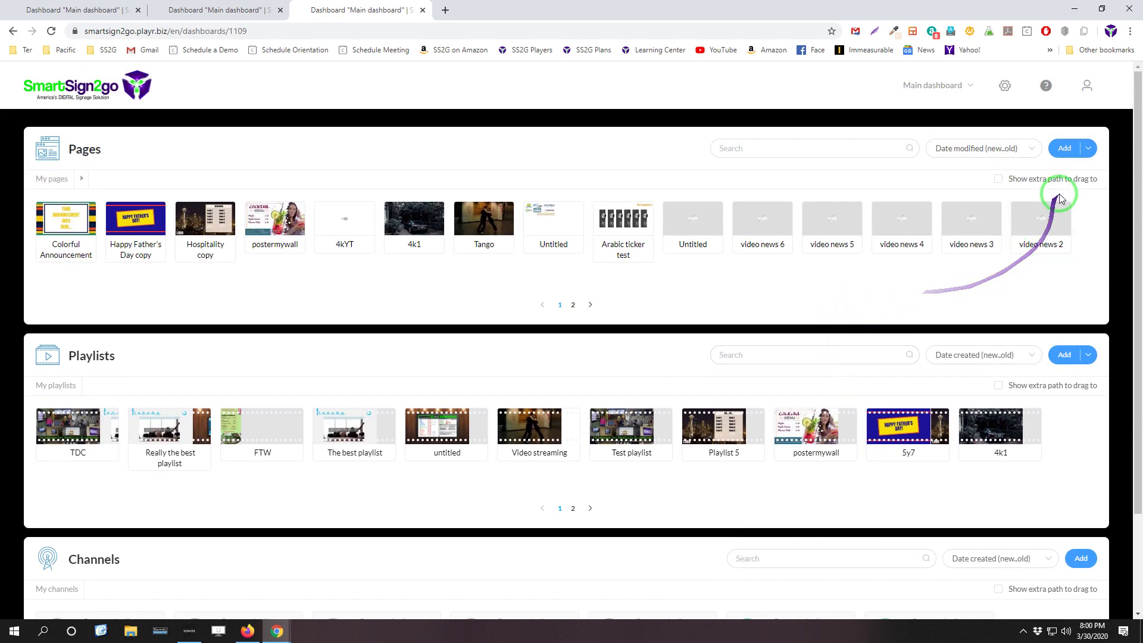
# Open the sample Page Catalog, browse its pages 5 and 7, then close it.
pyautogui.click(1089, 152)
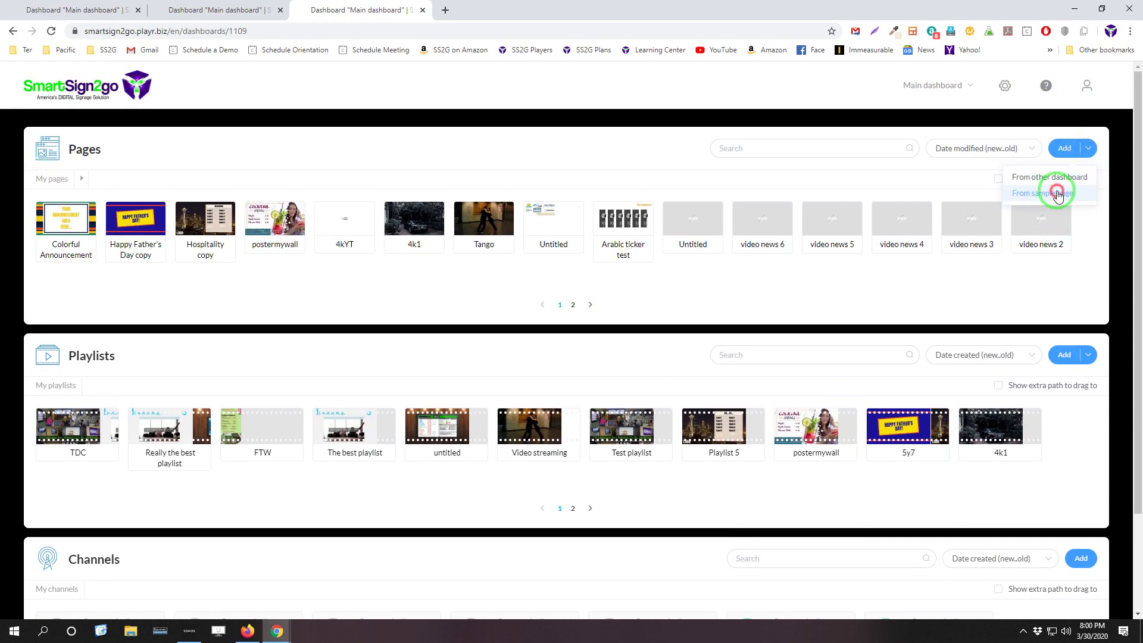
pyautogui.click(1058, 195)
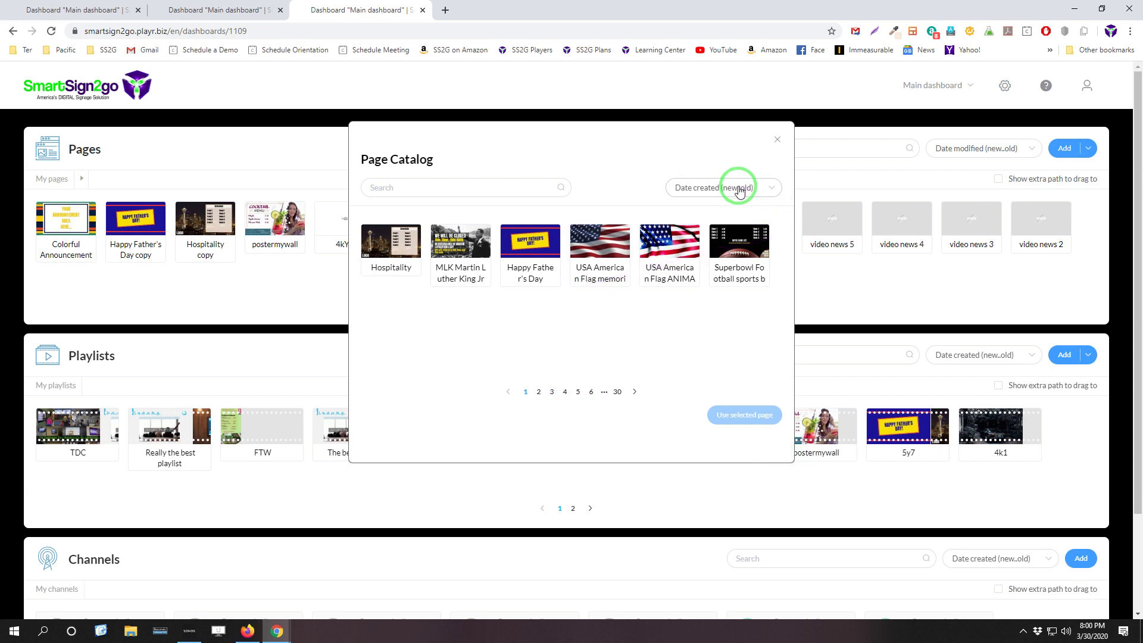
pyautogui.click(740, 189)
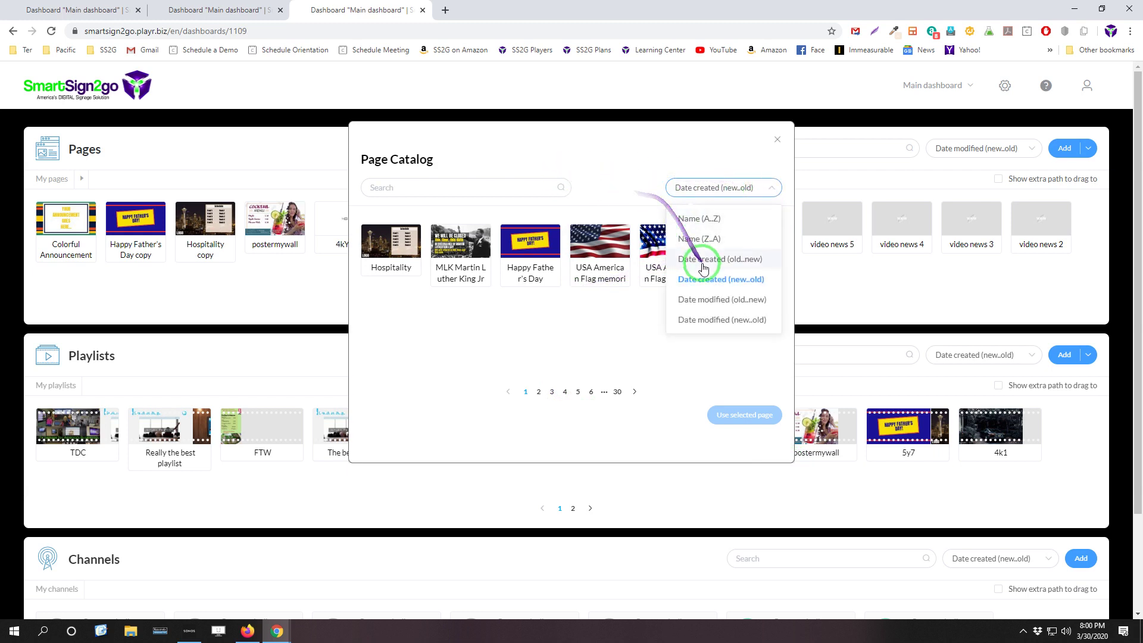
pyautogui.click(626, 171)
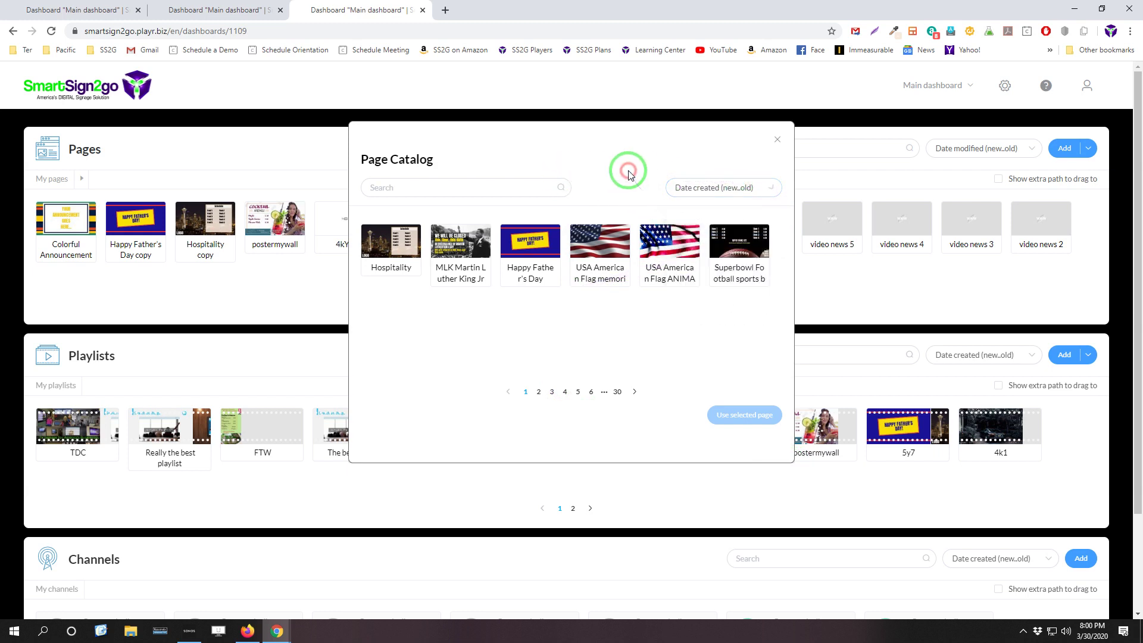
pyautogui.click(578, 393)
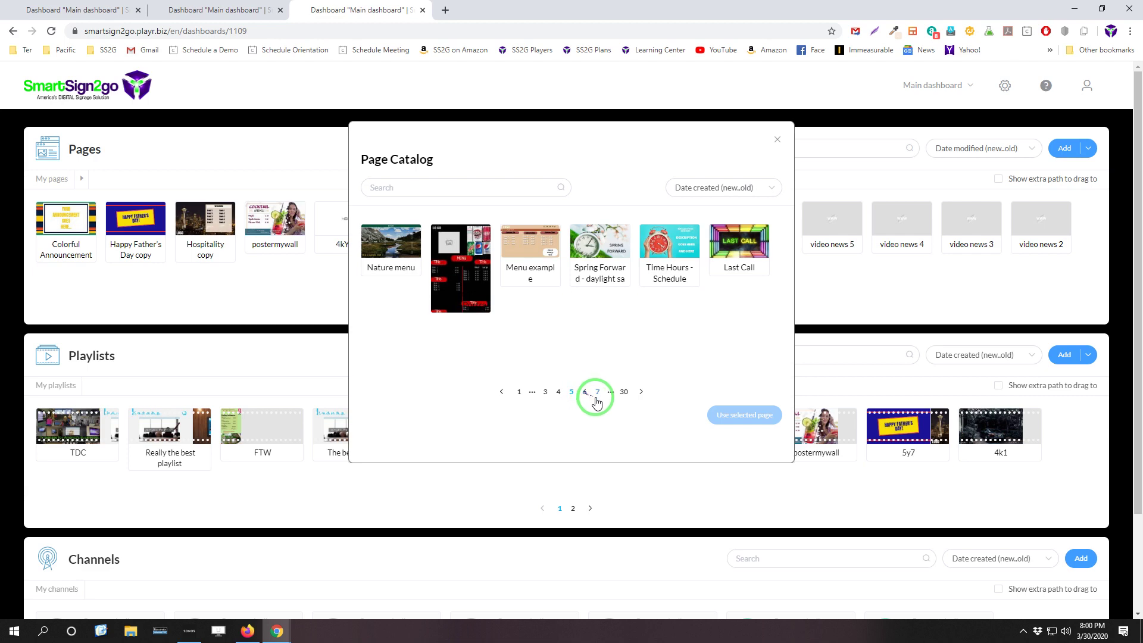
pyautogui.click(597, 392)
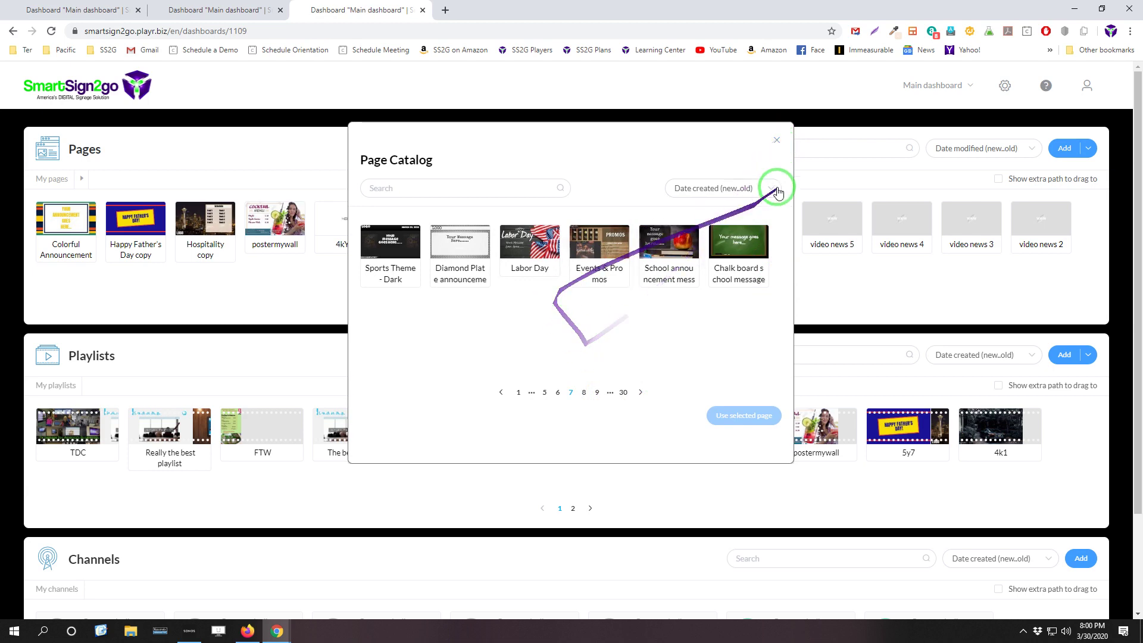
pyautogui.click(776, 142)
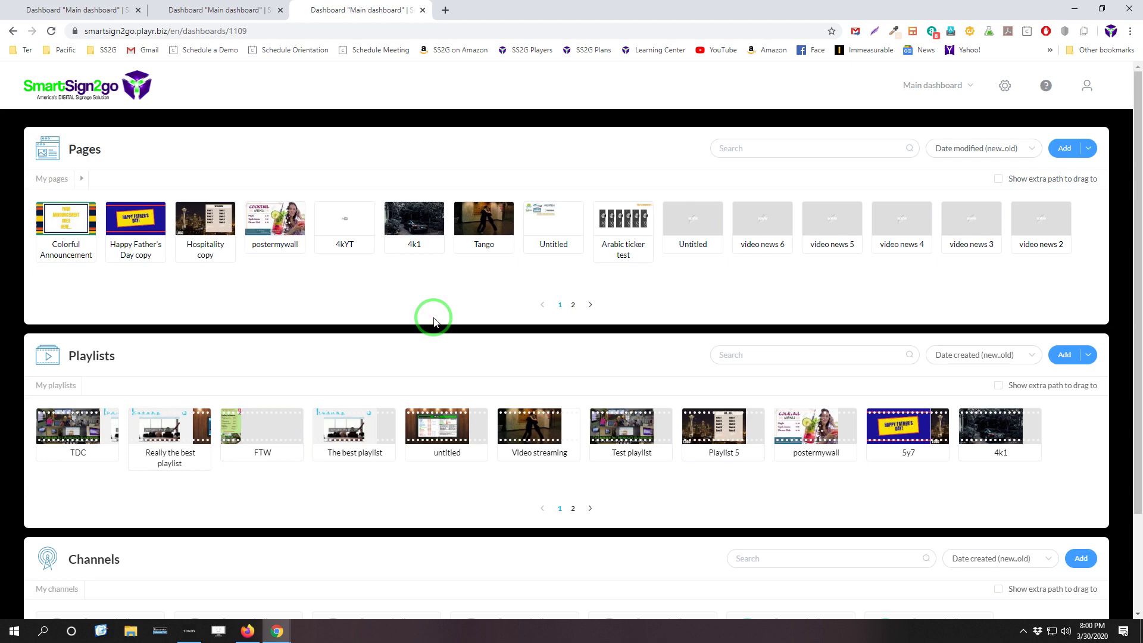
pyautogui.rightClick(272, 230)
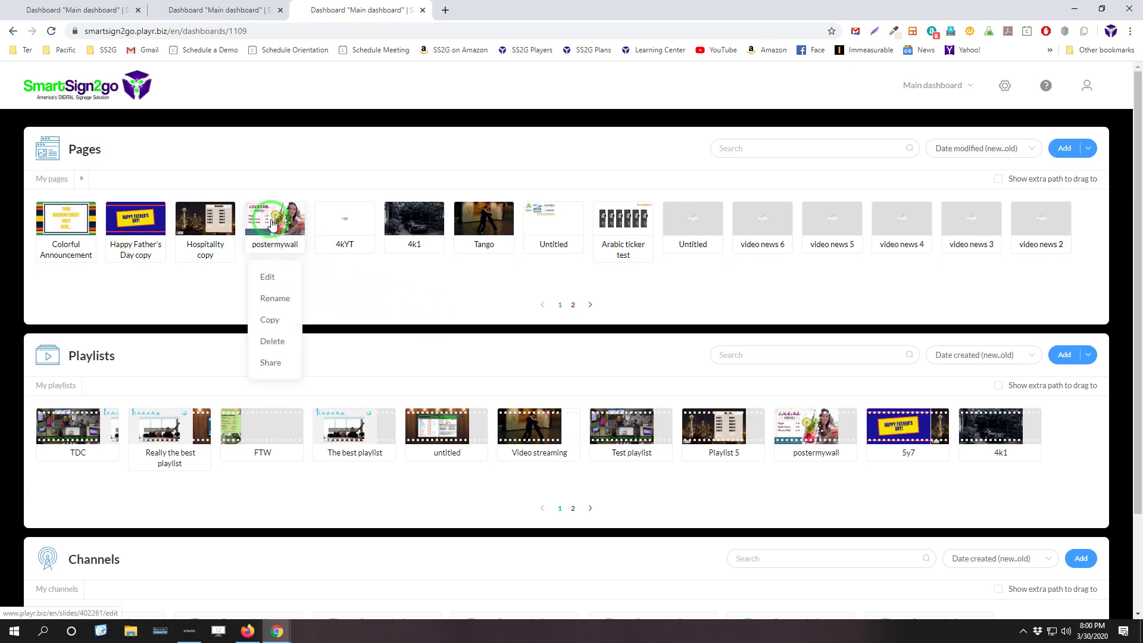
pyautogui.click(279, 361)
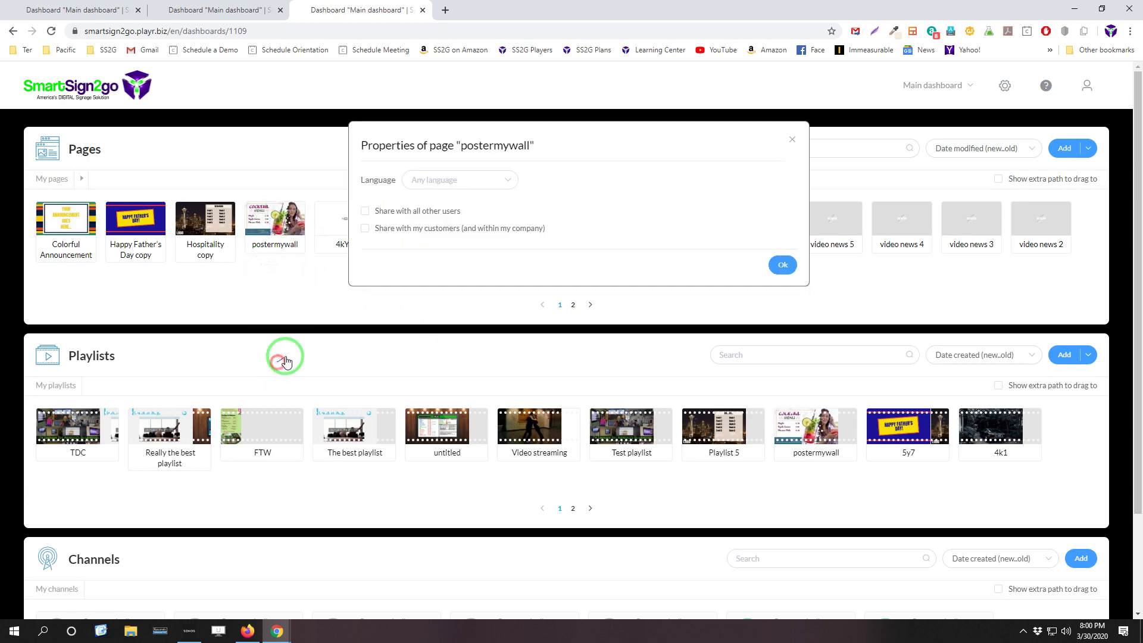
pyautogui.click(793, 140)
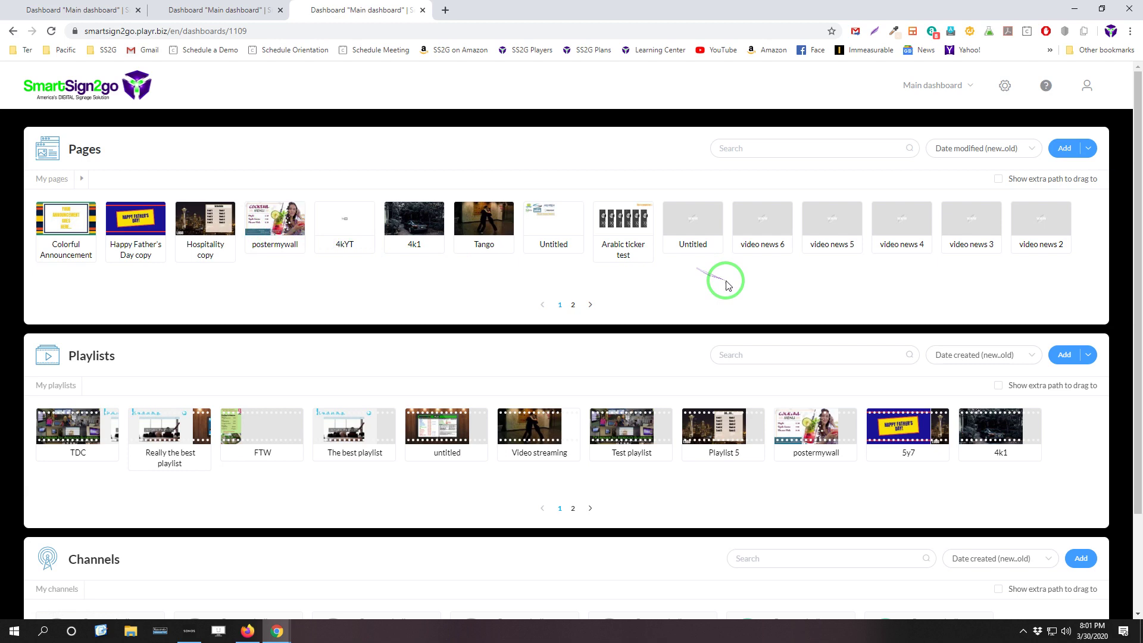
# Preview the Pages Add options, then return to the classic dashboard in the first tab.
pyautogui.click(1087, 150)
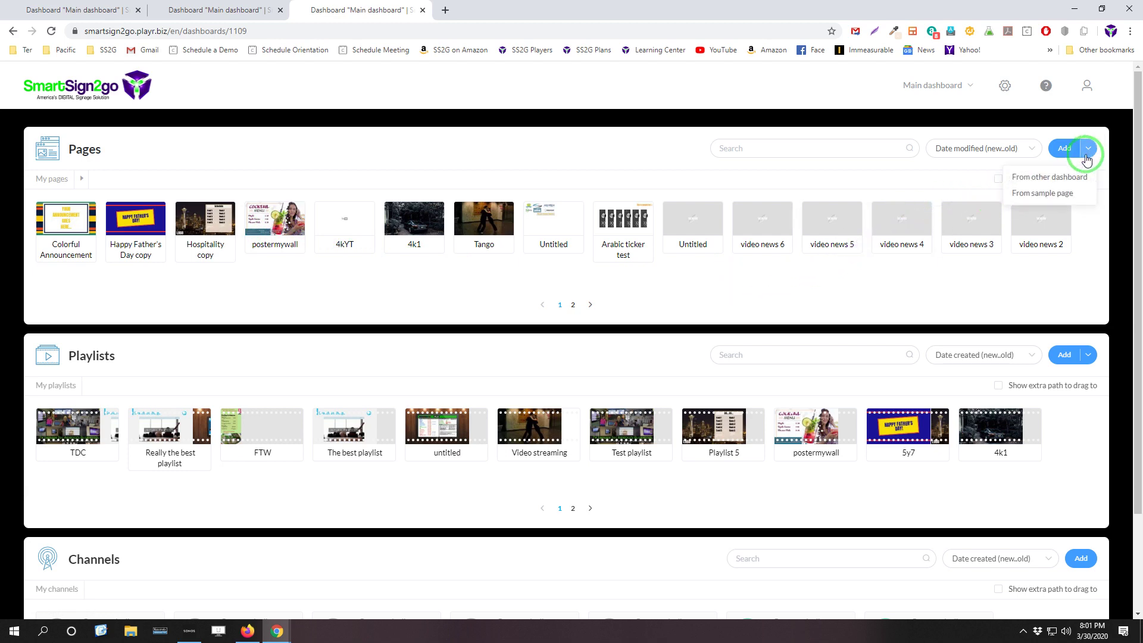
pyautogui.click(1058, 194)
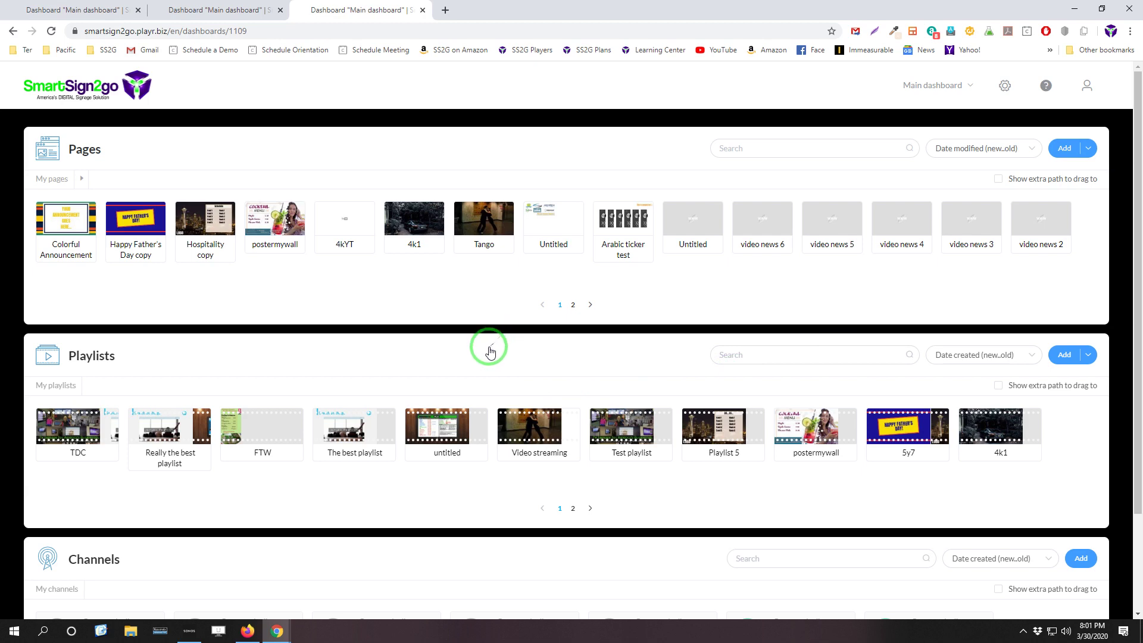
pyautogui.click(73, 8)
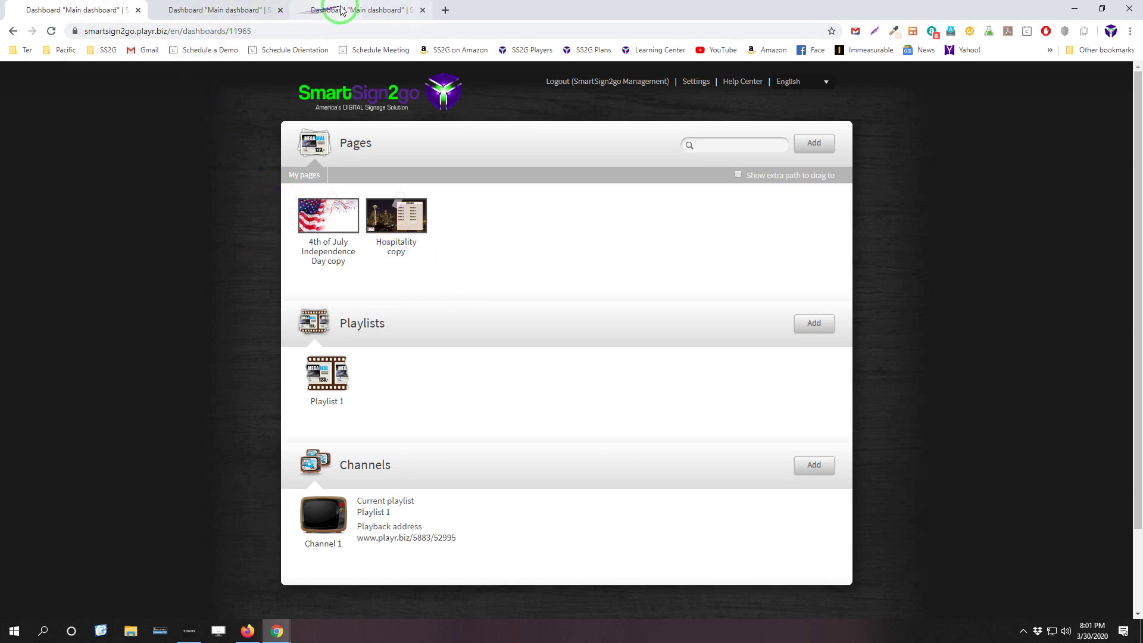
pyautogui.click(233, 10)
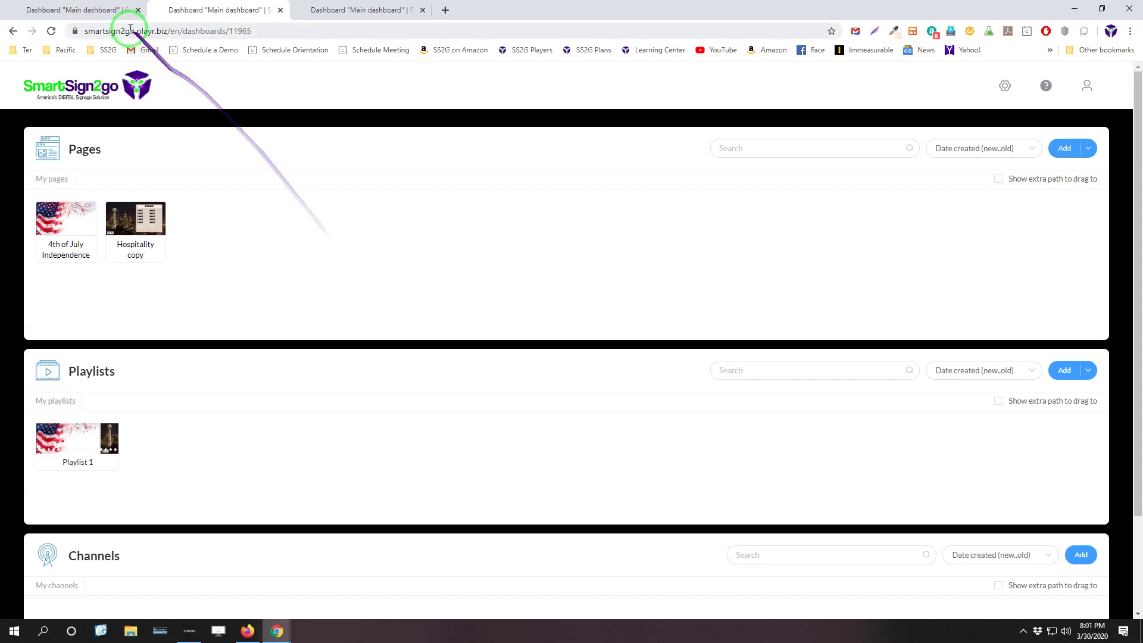
pyautogui.click(87, 10)
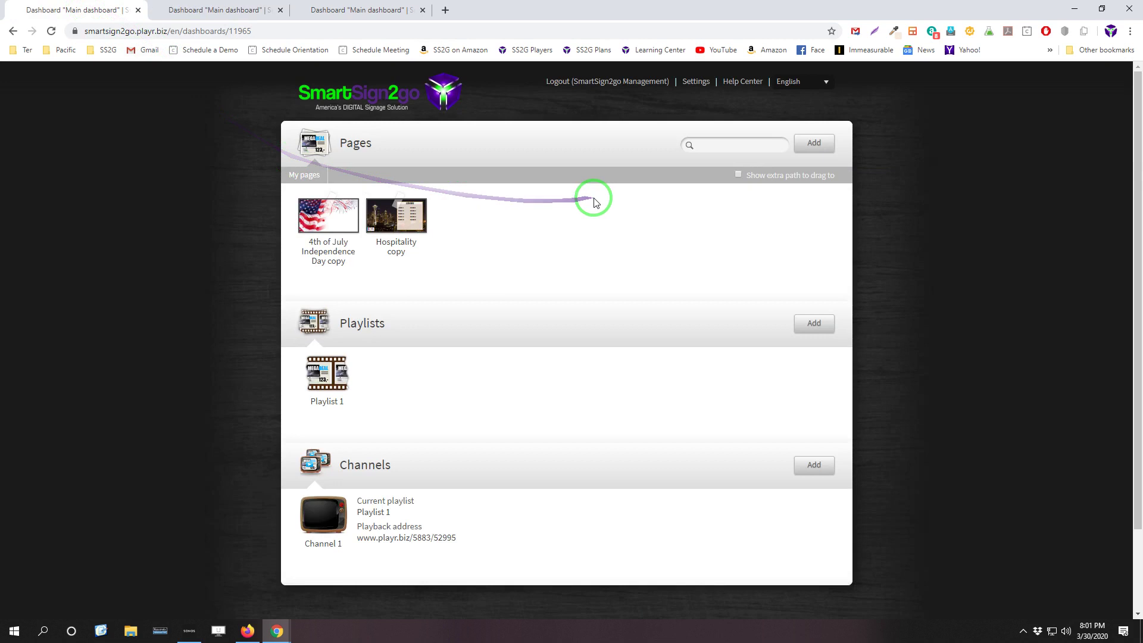
# Open the company Settings link in a new browser tab.
pyautogui.rightClick(697, 84)
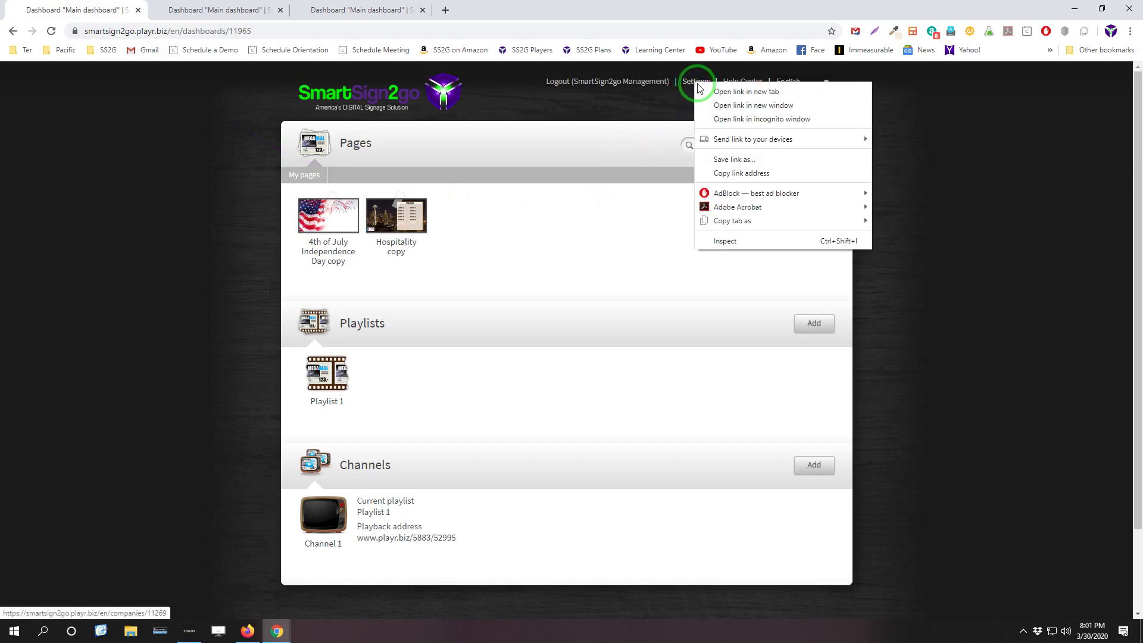
pyautogui.click(747, 91)
pyautogui.click(217, 10)
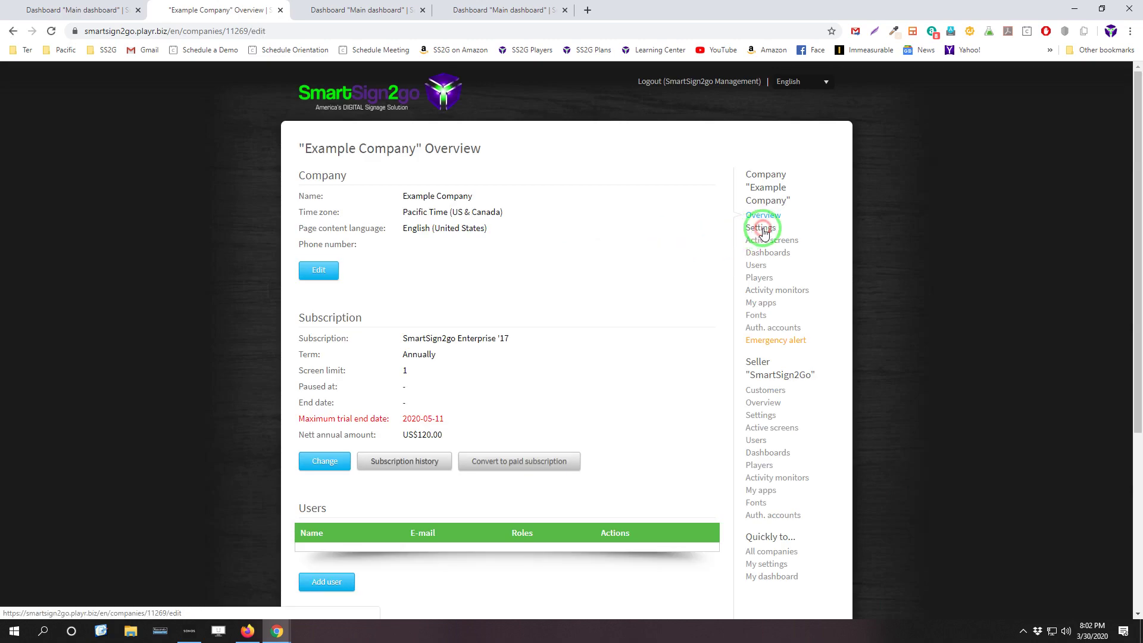
# Open the Edit "Example Company" settings and scroll to the Use new dashboard (experimental) checkbox.
pyautogui.click(761, 229)
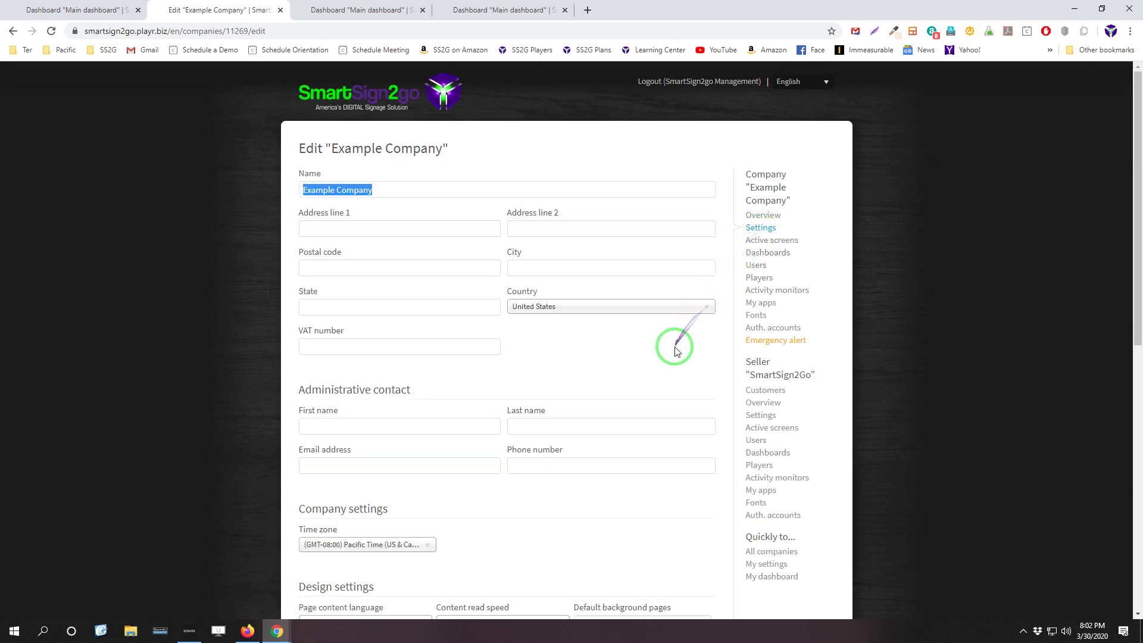
pyautogui.scroll(-3, 680, 372)
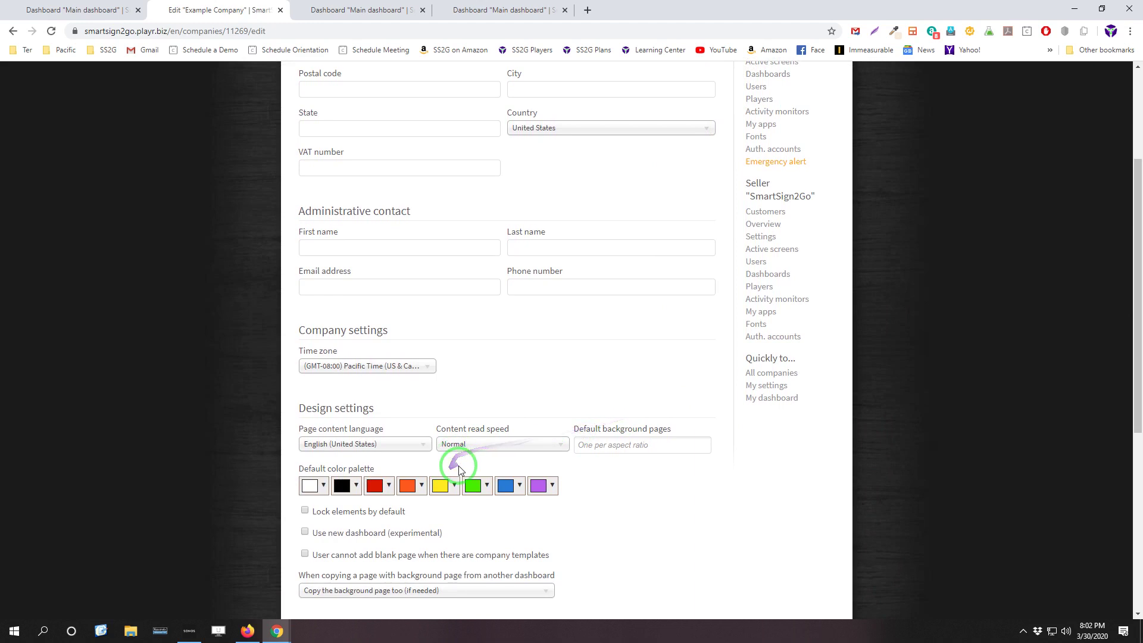
pyautogui.scroll(-1, 313, 472)
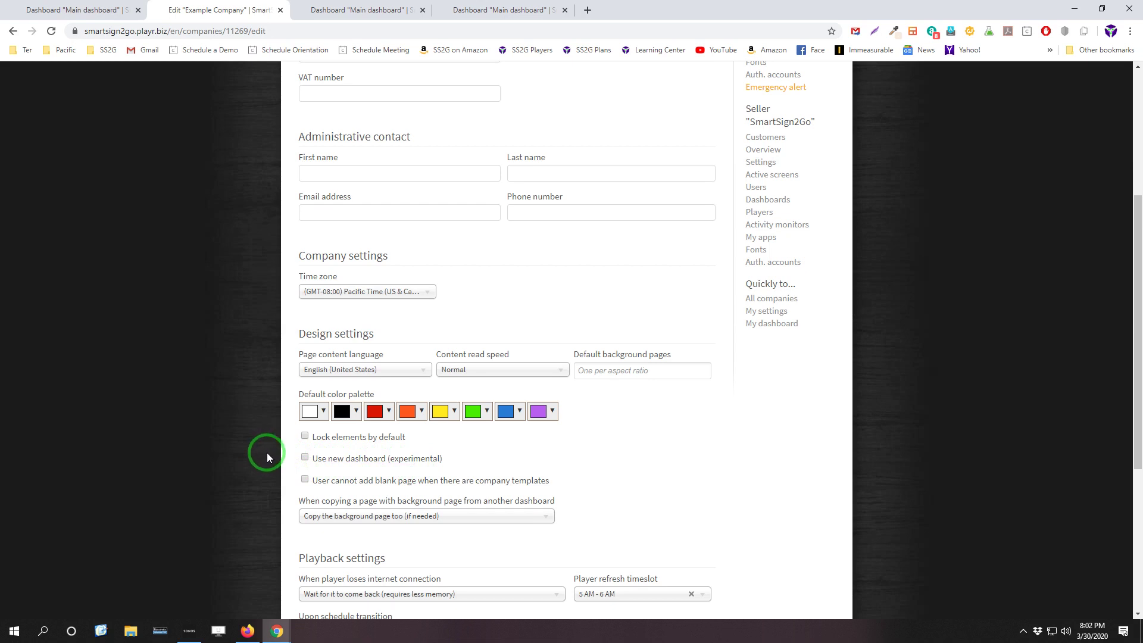
pyautogui.scroll(-1, 267, 452)
pyautogui.scroll(-4, 266, 428)
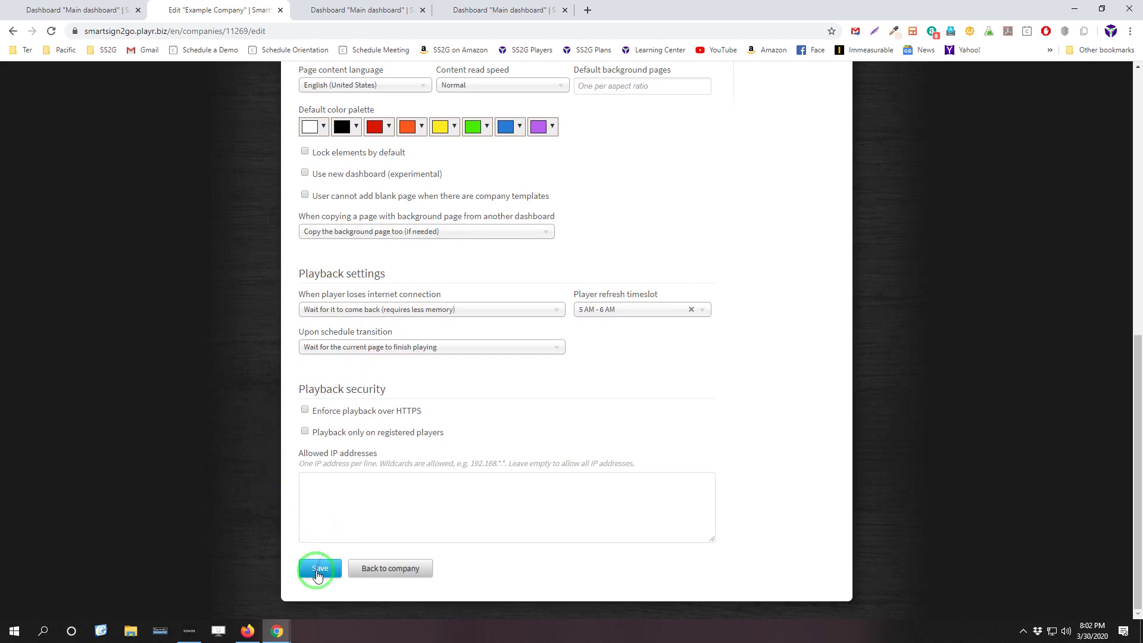
pyautogui.scroll(4, 645, 442)
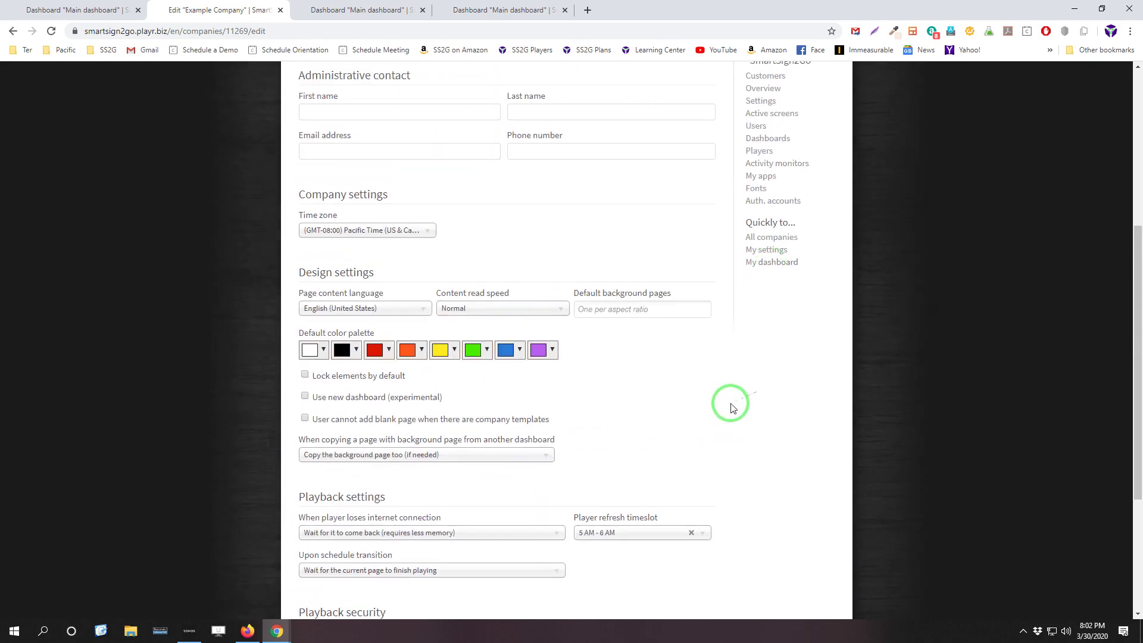
pyautogui.scroll(5, 749, 386)
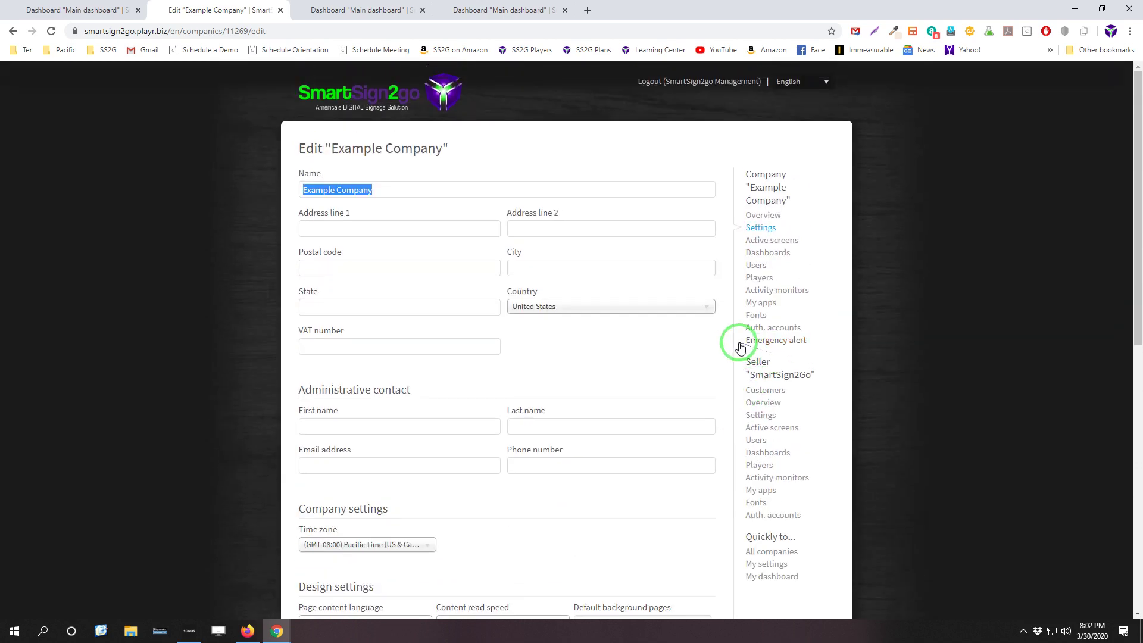
# Switch to the 'Main dashboard' browser tab showing 4th of July Independence, Hospitality copy and Playlist 1.
pyautogui.click(360, 9)
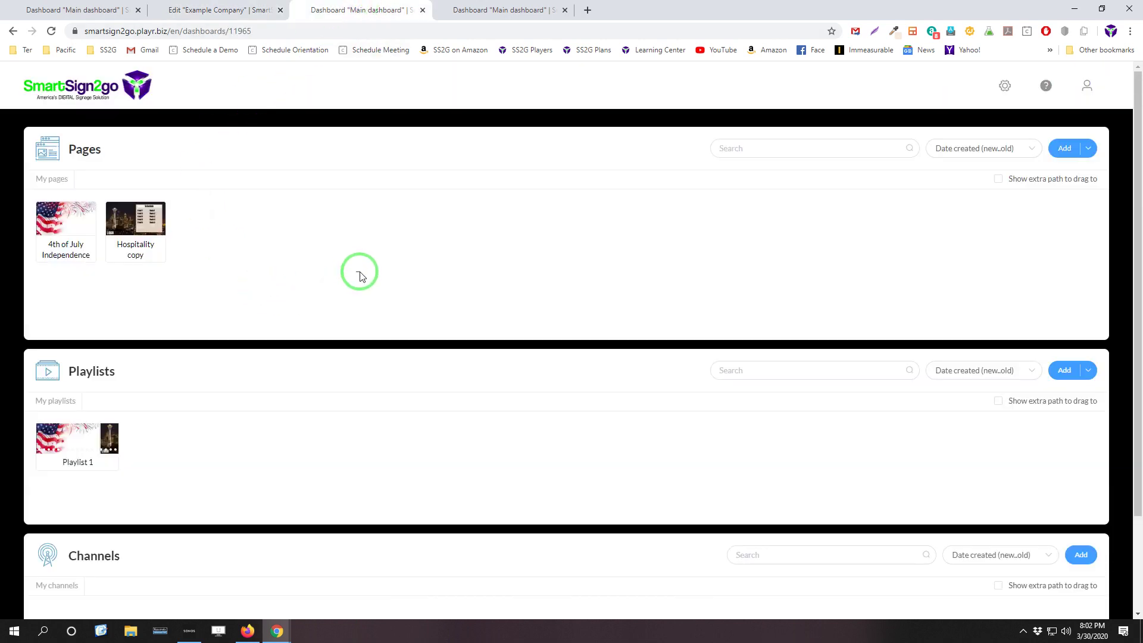